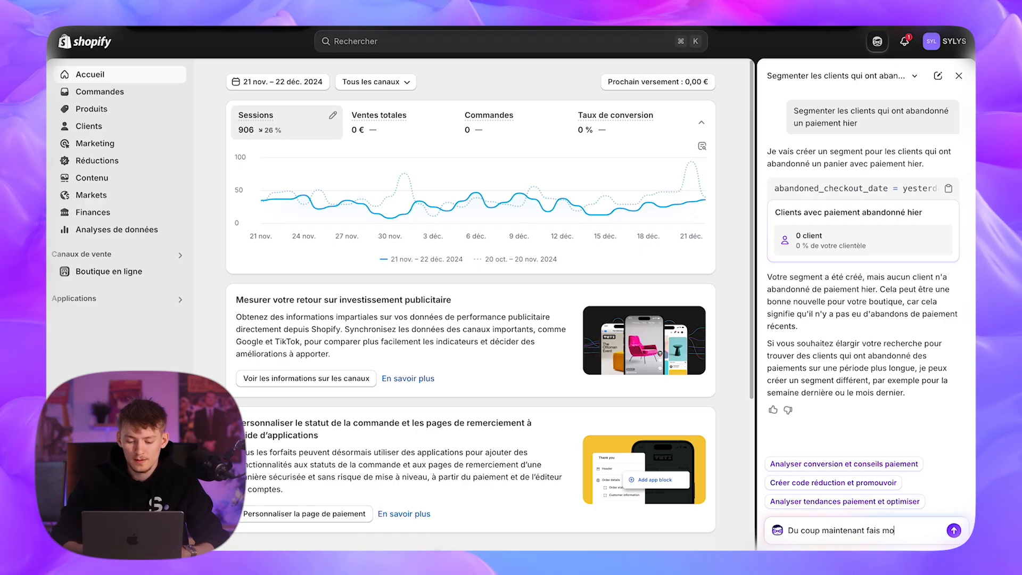
Send the assistant the request "Du coup maintenant fais moi un mail de relance de panier abandonné".
{"action": "type", "text": "relance de panier abandonné"}
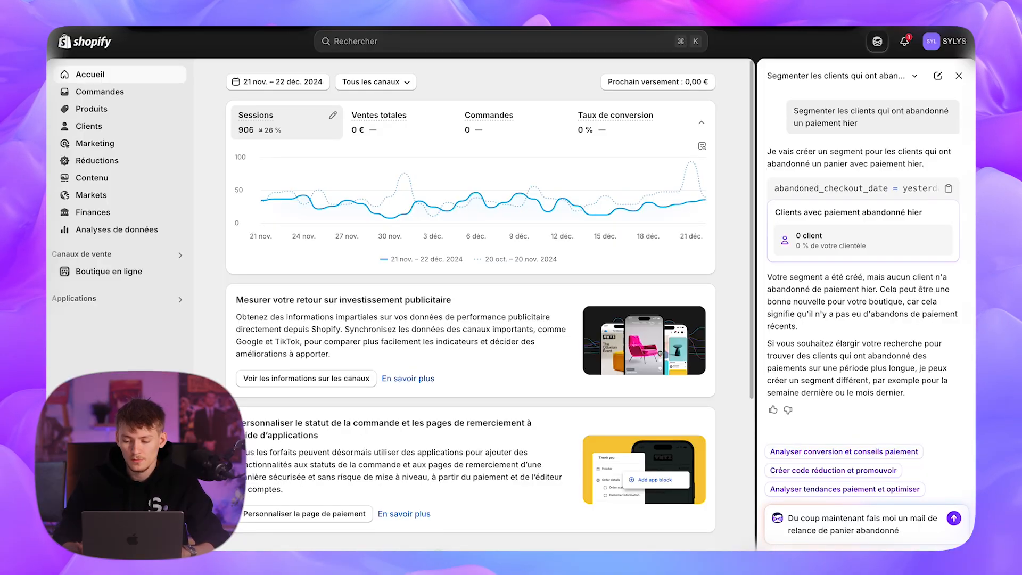
{"action": "key", "text": "Return"}
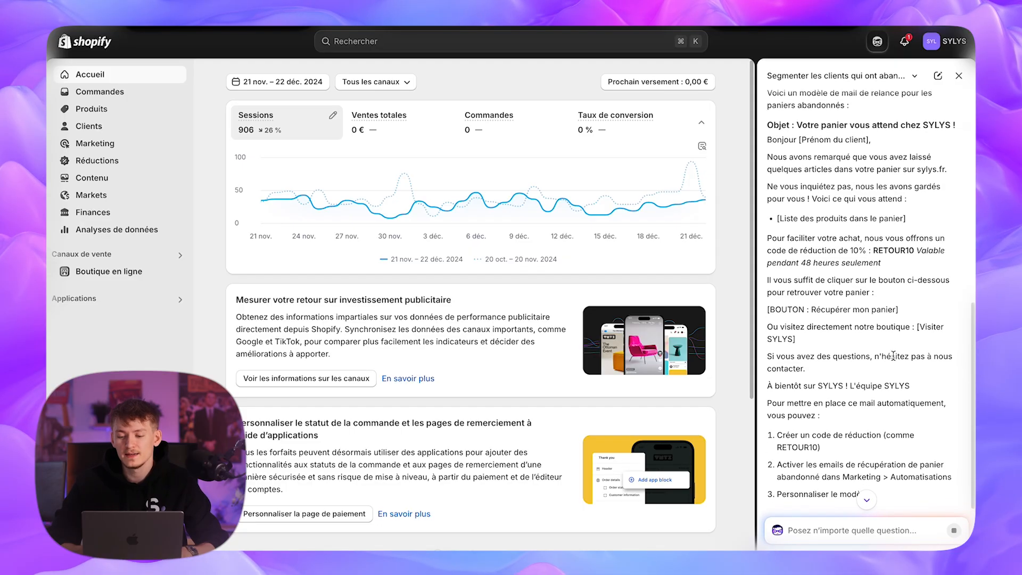
Read through the drafted abandoned-cart email and the instructions for automating it in the assistant's reply.
{"action": "left_click_drag", "start_coordinate": [802, 361], "coordinate": [897, 361]}
{"action": "double_click", "coordinate": [899, 361]}
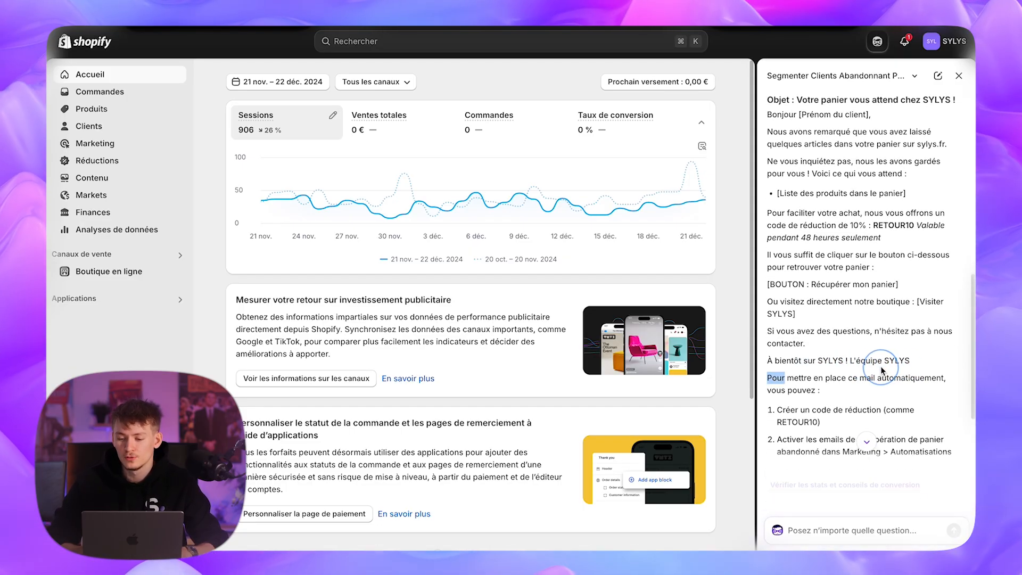
{"action": "scroll", "coordinate": [841, 361], "scroll_direction": "up", "scroll_amount": 1}
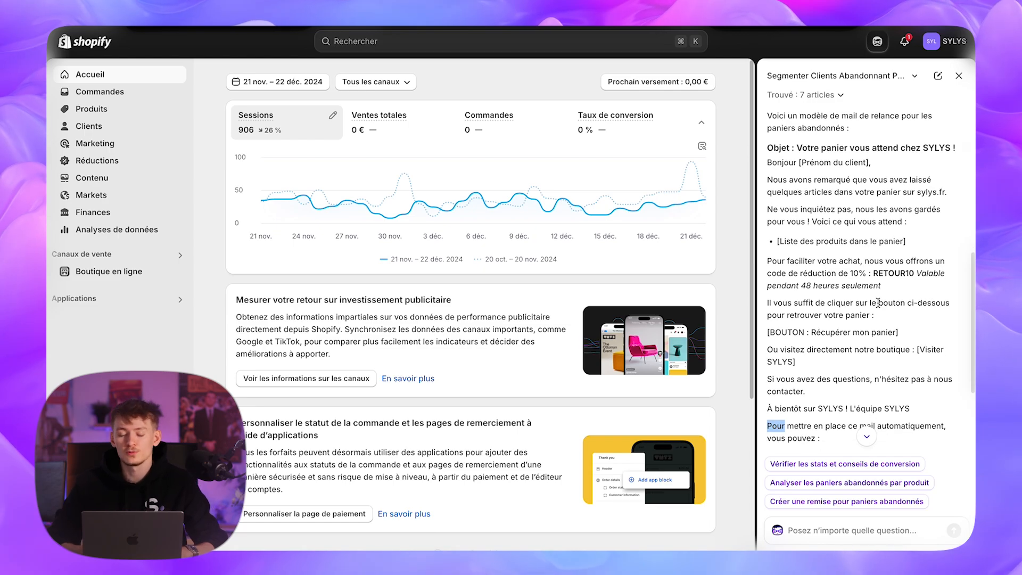
{"action": "scroll", "coordinate": [878, 303], "scroll_direction": "down", "scroll_amount": 3}
{"action": "scroll", "coordinate": [877, 303], "scroll_direction": "down", "scroll_amount": 1}
{"action": "left_click", "coordinate": [899, 333]}
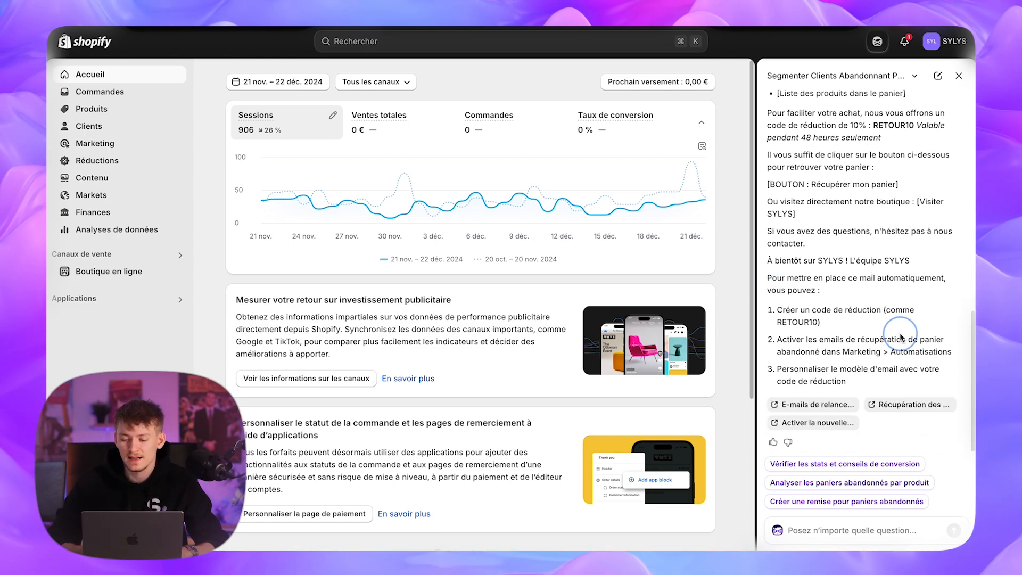
{"action": "left_click_drag", "start_coordinate": [777, 309], "coordinate": [822, 322]}
{"action": "left_click", "coordinate": [835, 305]}
{"action": "left_click_drag", "start_coordinate": [773, 278], "coordinate": [886, 292]}
{"action": "left_click", "coordinate": [886, 292]}
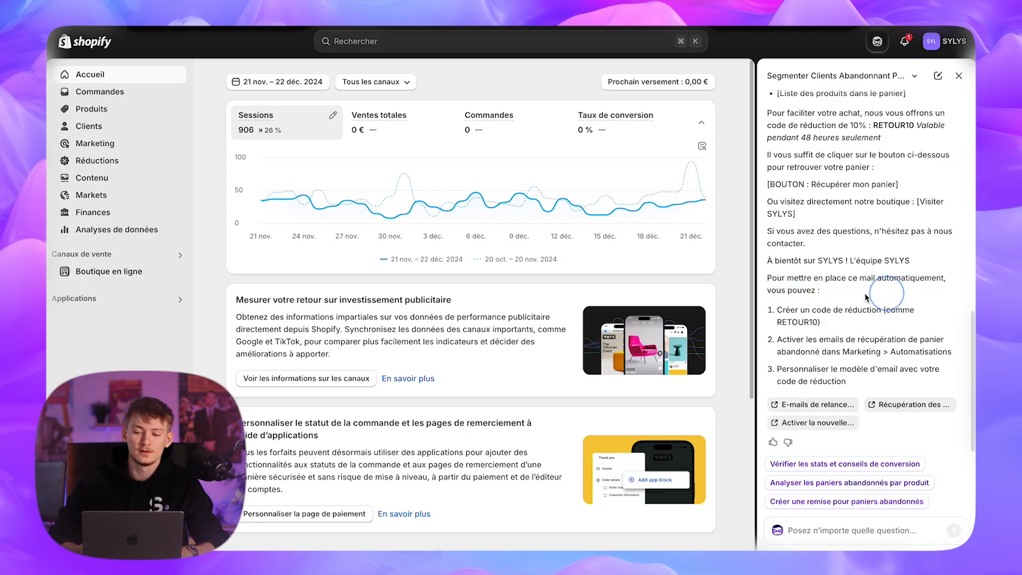
{"action": "left_click", "coordinate": [817, 286]}
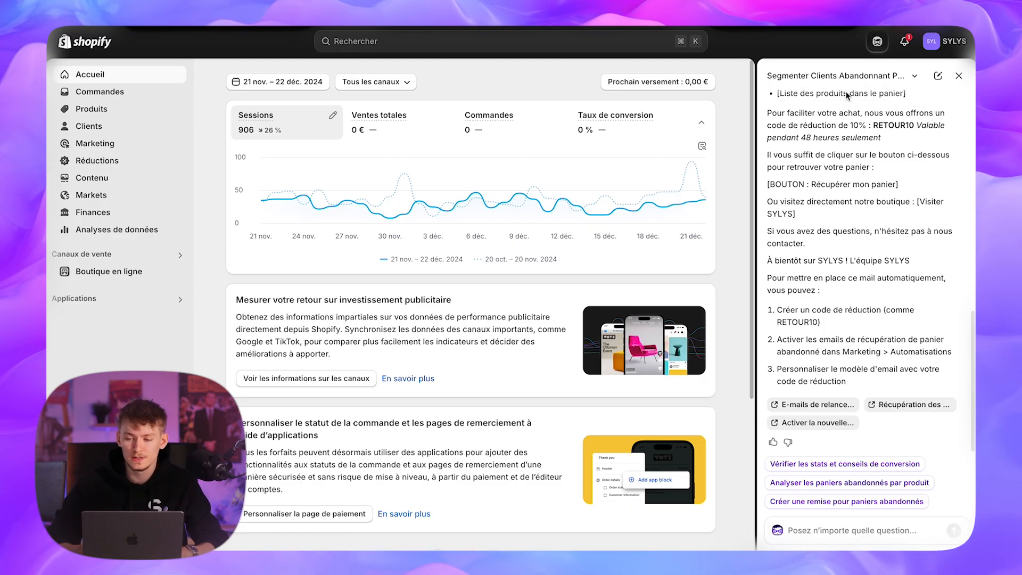
Ask the assistant in French to generate images for the product "Crayon de maquillage", with a woman doing her makeup in her bathroom.
{"action": "left_click", "coordinate": [819, 531]}
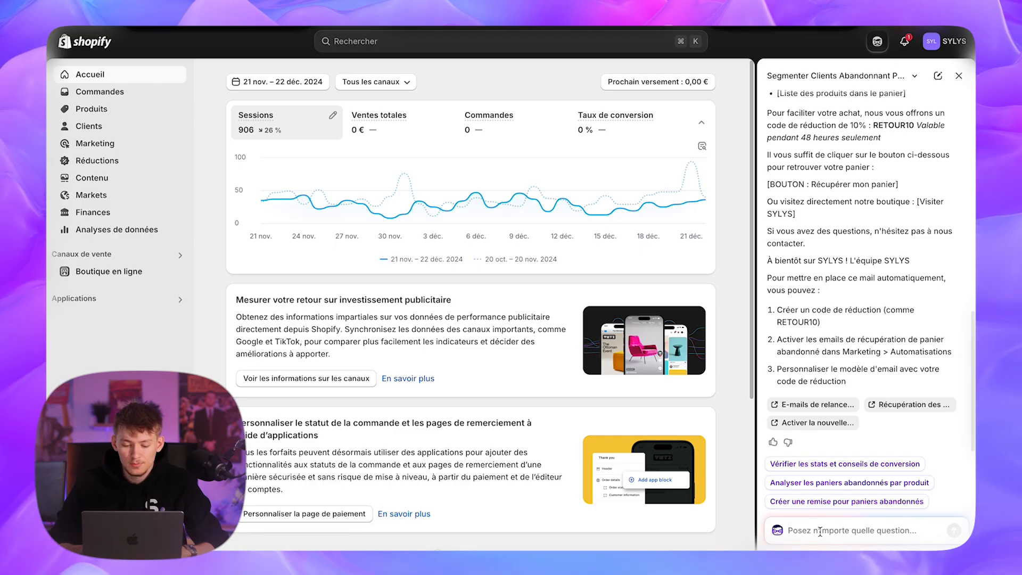
{"action": "type", "text": "J'aimerais m"}
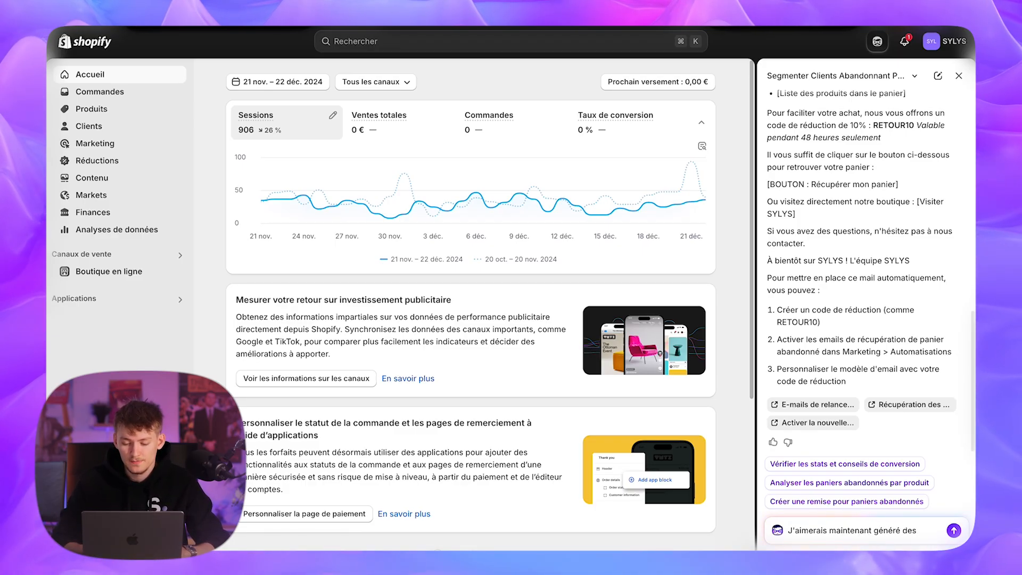
{"action": "type", "text": "aintenant générer des ima"}
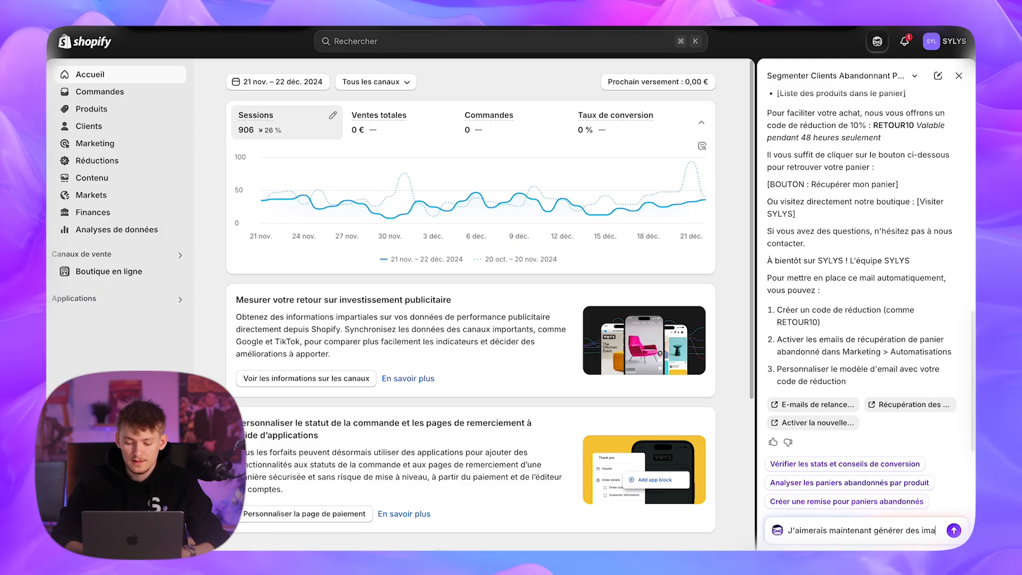
{"action": "type", "text": "ges pour mon produit \"Crayod e"}
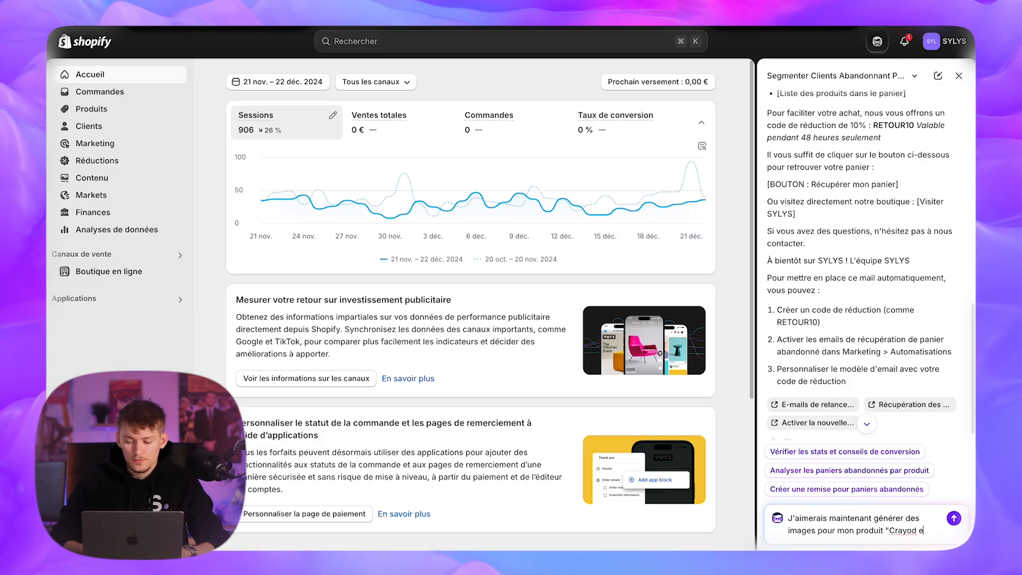
{"action": "type", "text": "maquillage\", pour ça"}
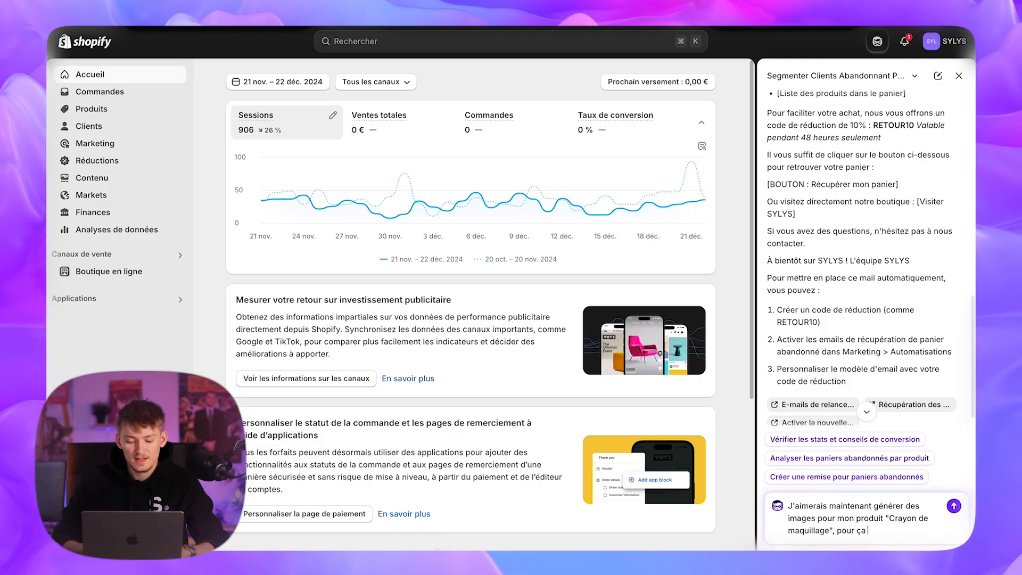
{"action": "type", "text": " j'ai besoin d'une image"}
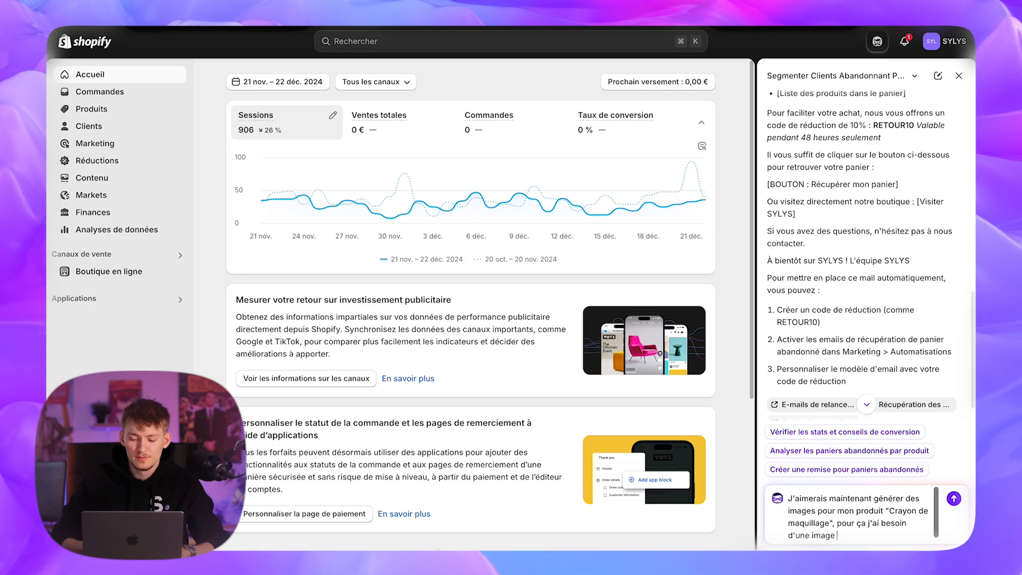
{"action": "type", "text": " d'une femme dan"}
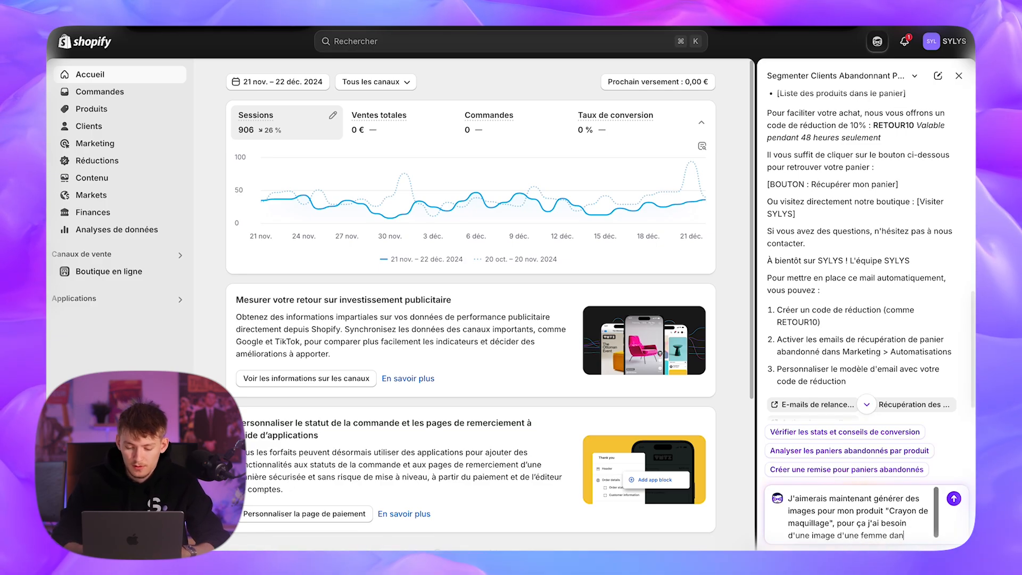
{"action": "type", "text": "s sa salle"}
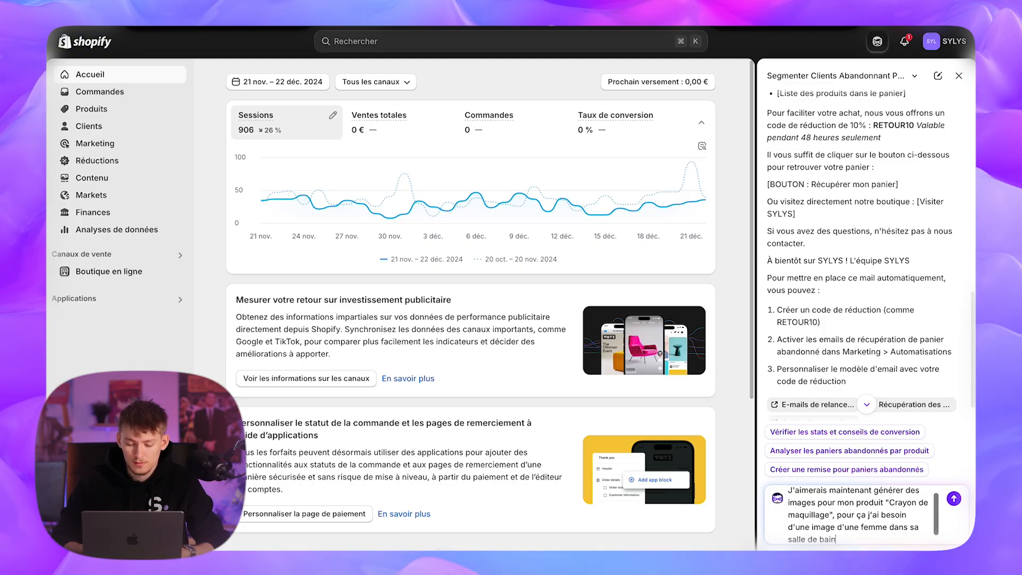
{"action": "type", "text": " de bain entrain de se maquiller"}
{"action": "key", "text": "Return"}
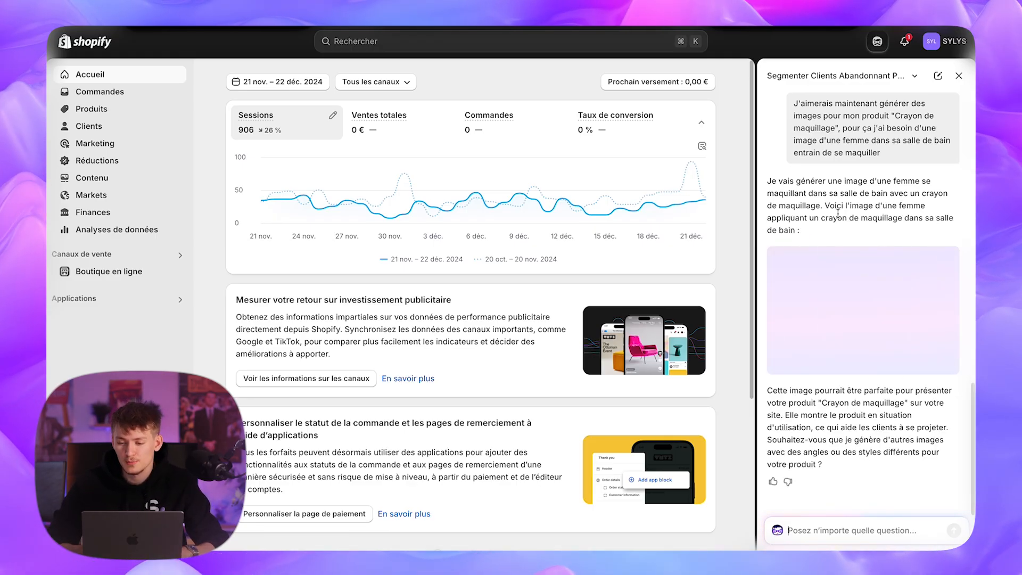
Read the assistant's reply about the makeup image, preview the generated picture at full size and close the preview.
{"action": "triple_click", "coordinate": [779, 183]}
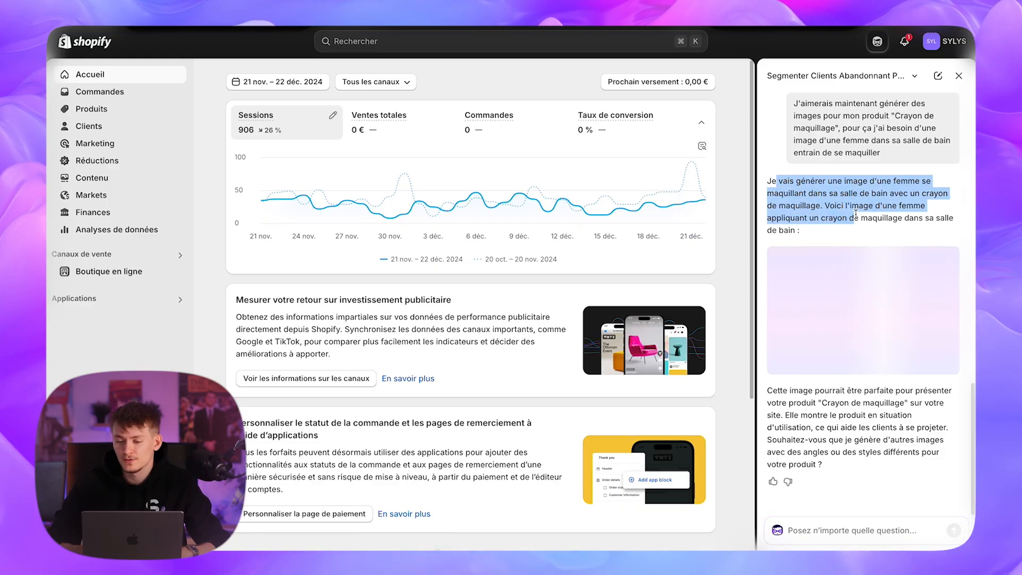
{"action": "left_click", "coordinate": [856, 213]}
{"action": "triple_click", "coordinate": [863, 458]}
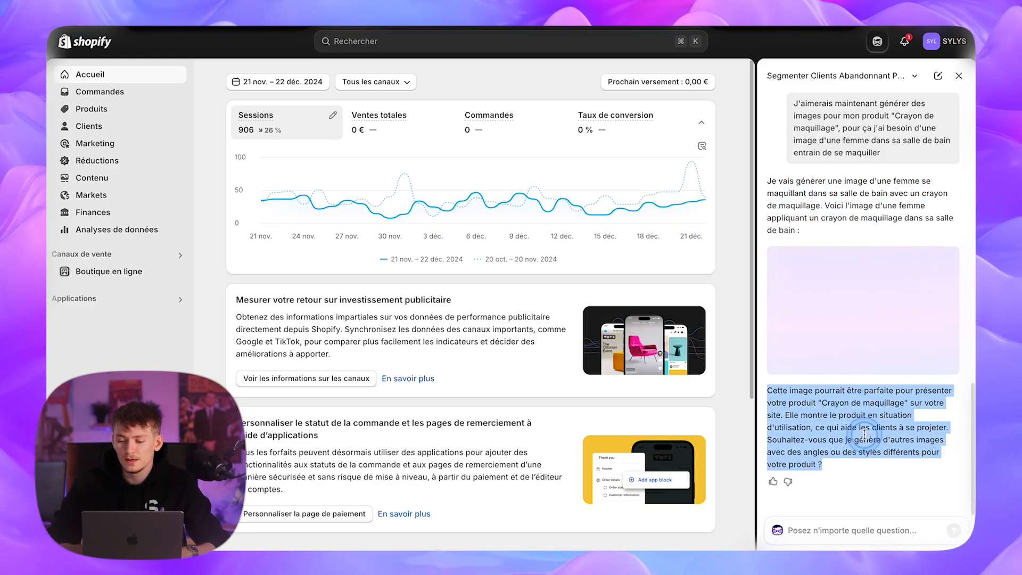
{"action": "left_click", "coordinate": [864, 288]}
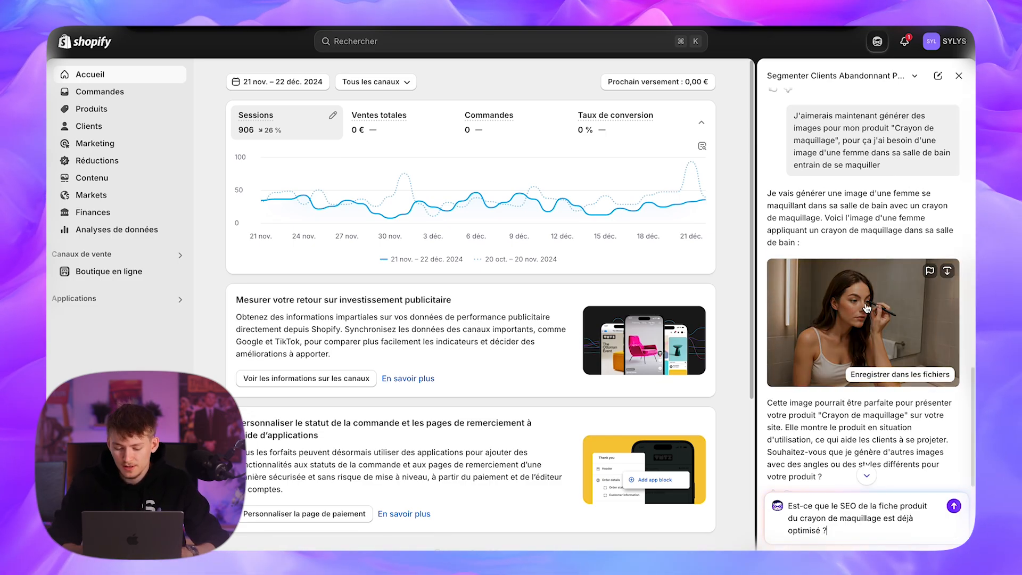
{"action": "left_click", "coordinate": [811, 292]}
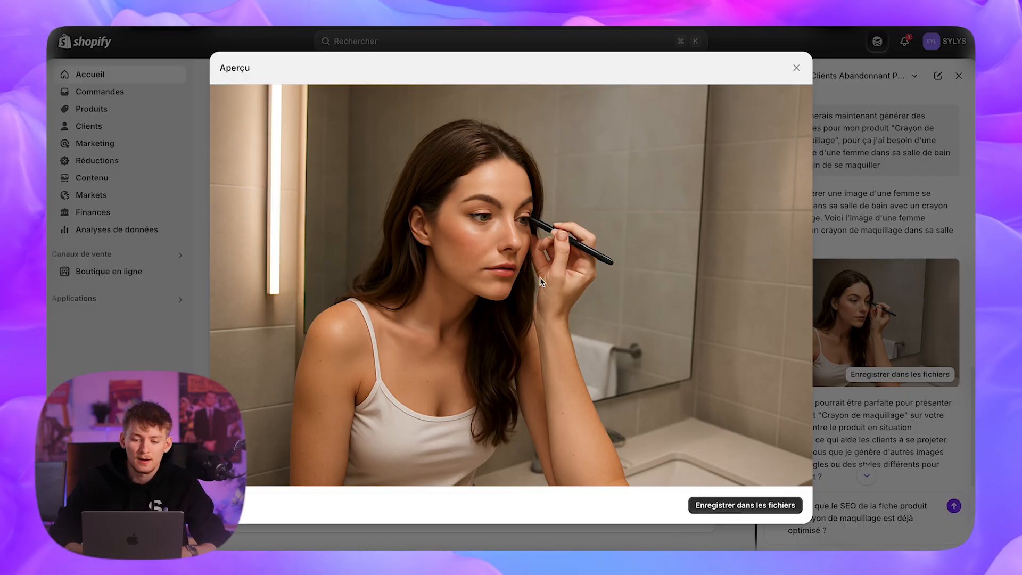
{"action": "left_click", "coordinate": [879, 213]}
Ask "Est-ce que le SEO de la fiche produit du crayon de maquillage est déjà optimisé ?" and review the findings and recommendations.
{"action": "left_click", "coordinate": [866, 475]}
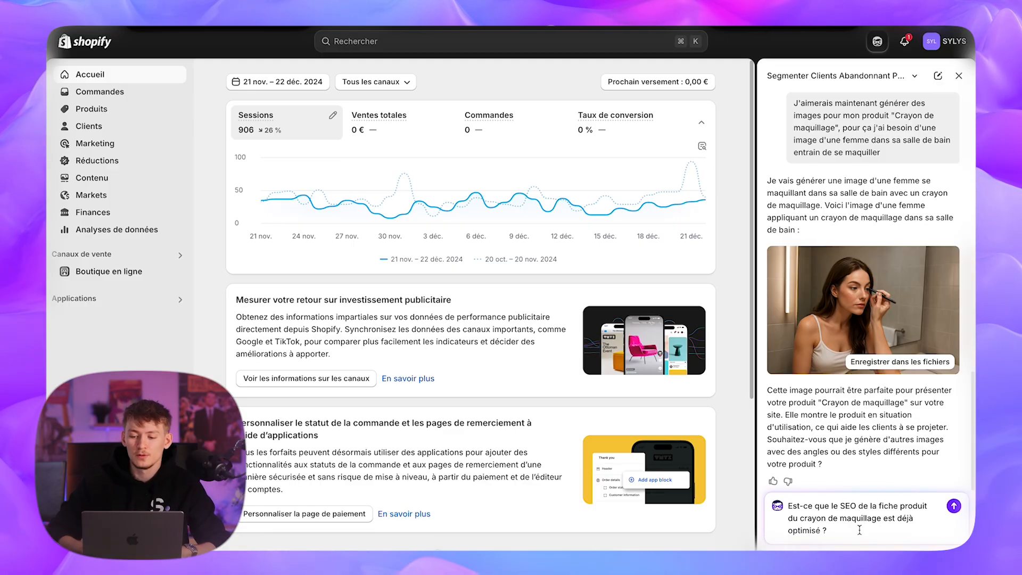
{"action": "key", "text": "Return"}
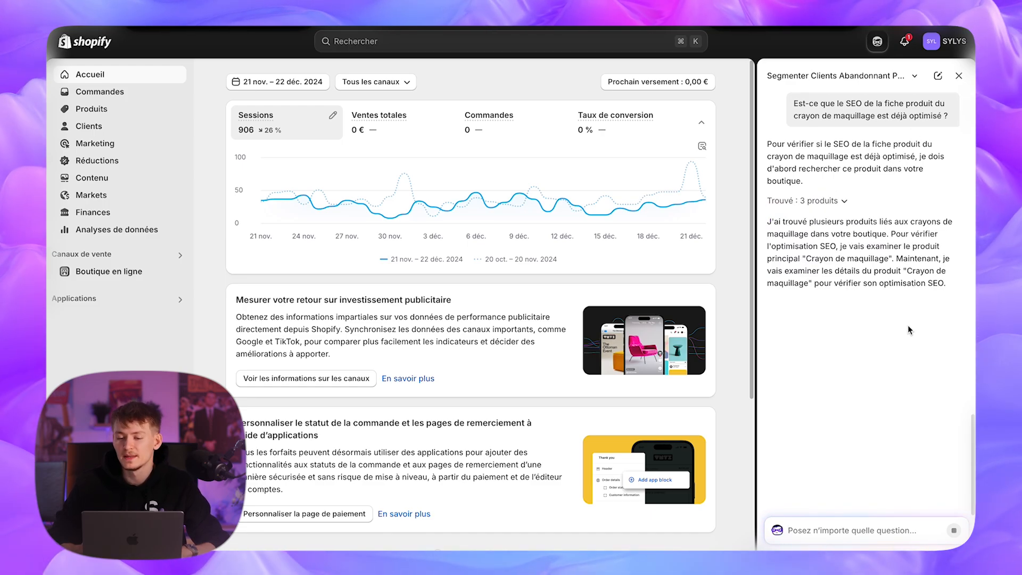
{"action": "left_click_drag", "start_coordinate": [782, 339], "coordinate": [920, 381]}
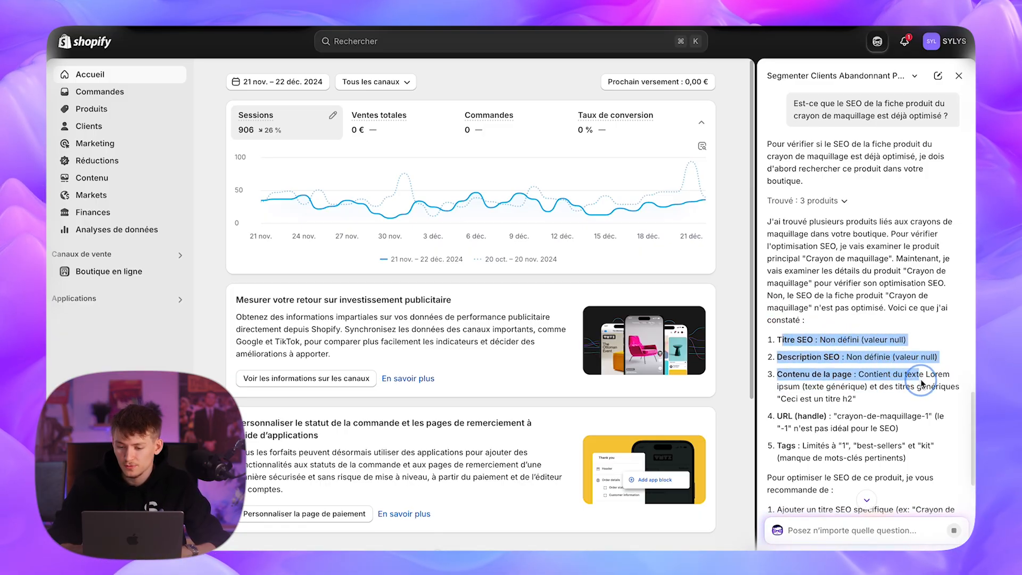
{"action": "left_click", "coordinate": [922, 379]}
{"action": "scroll", "coordinate": [850, 411], "scroll_direction": "down", "scroll_amount": 1}
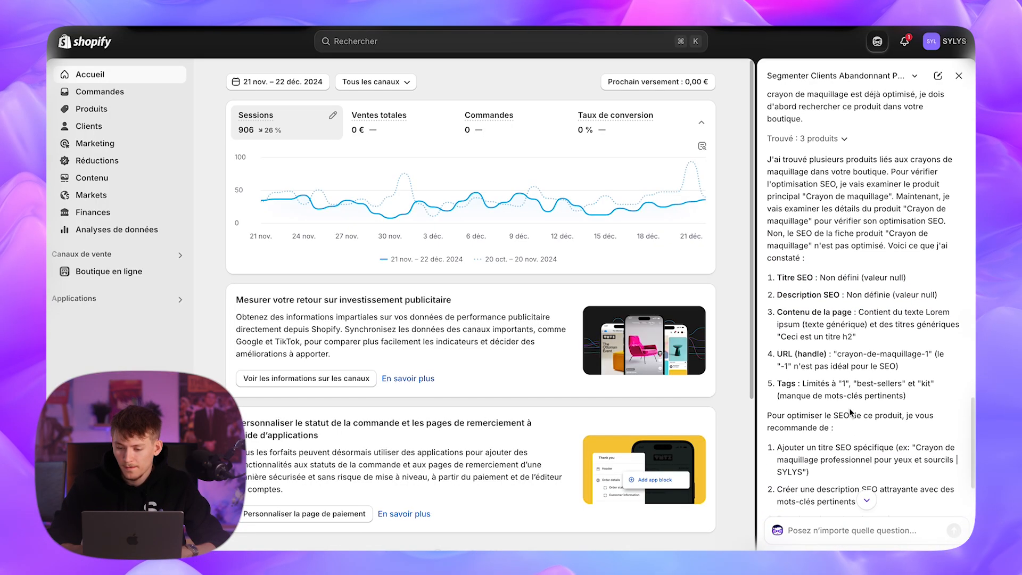
{"action": "left_click_drag", "start_coordinate": [812, 354], "coordinate": [900, 366]}
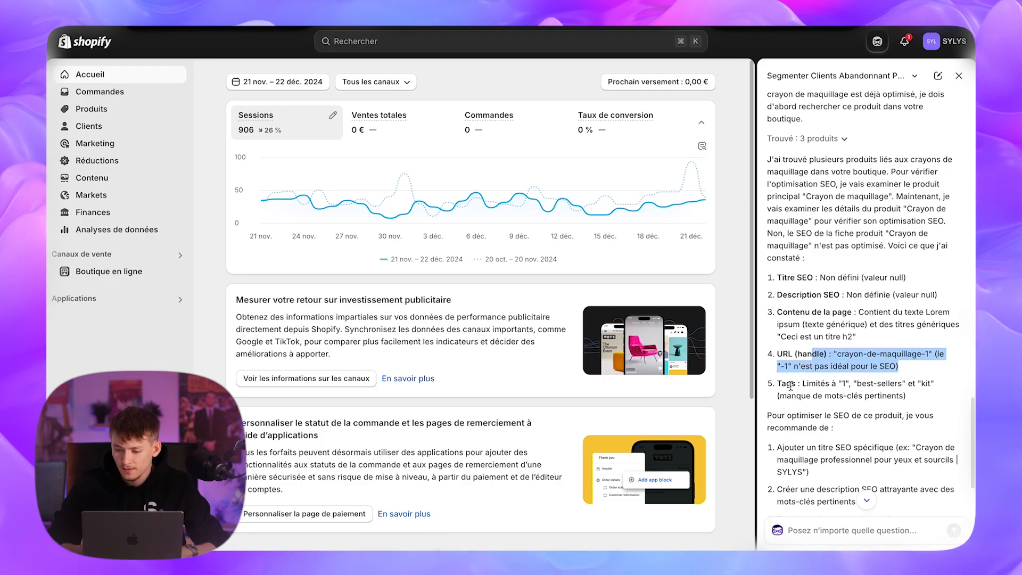
{"action": "scroll", "coordinate": [798, 383], "scroll_direction": "down", "scroll_amount": 2}
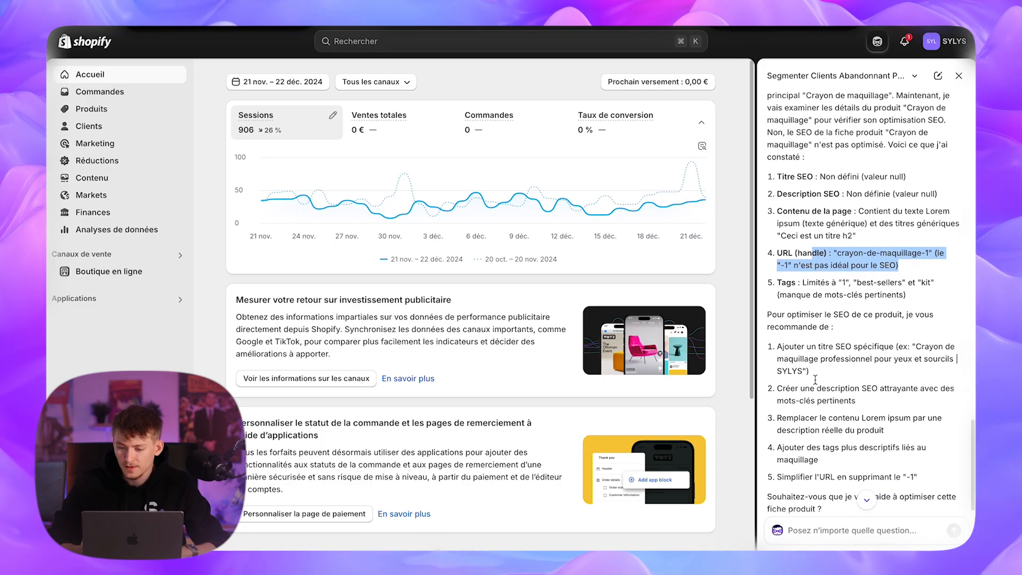
{"action": "scroll", "coordinate": [816, 372], "scroll_direction": "down", "scroll_amount": 1}
Send the request "J'aimerais que tu fasses les meta-titre et meta-descriptions de ces produits là" and start reading the reply.
{"action": "left_click", "coordinate": [806, 524]}
{"action": "type", "text": "J"}
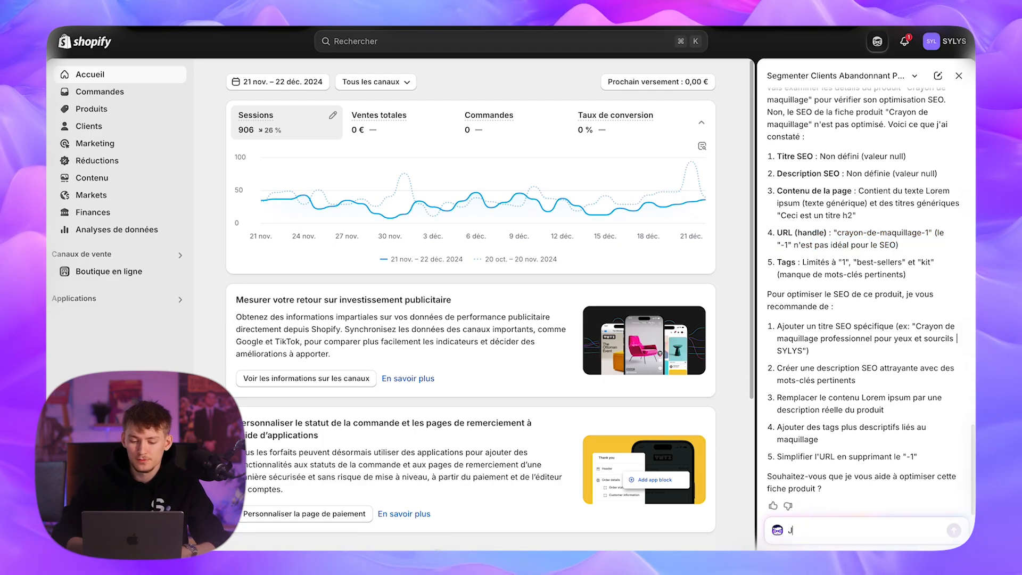
{"action": "type", "text": "'aimerais que t"}
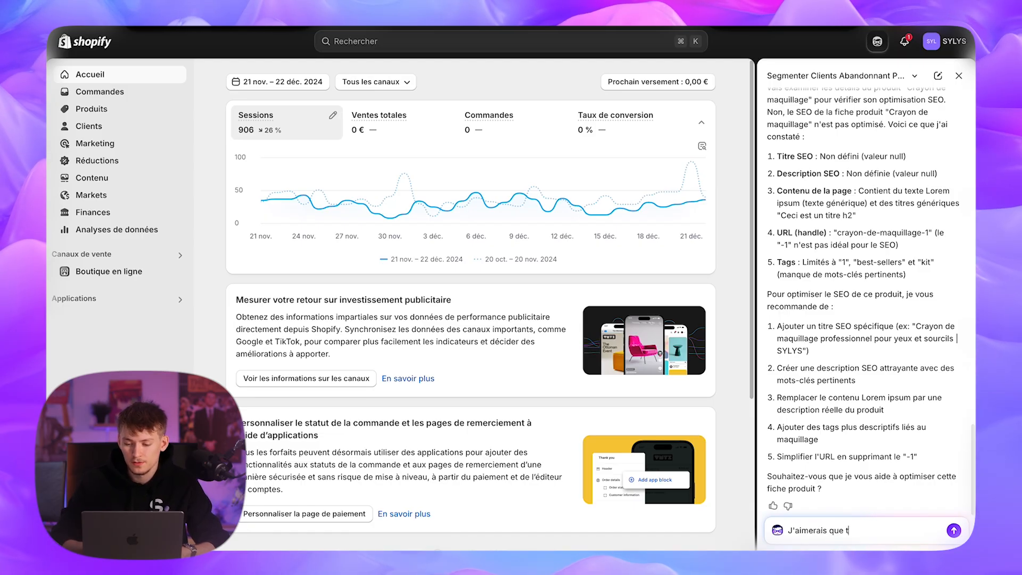
{"action": "type", "text": "u fasses"}
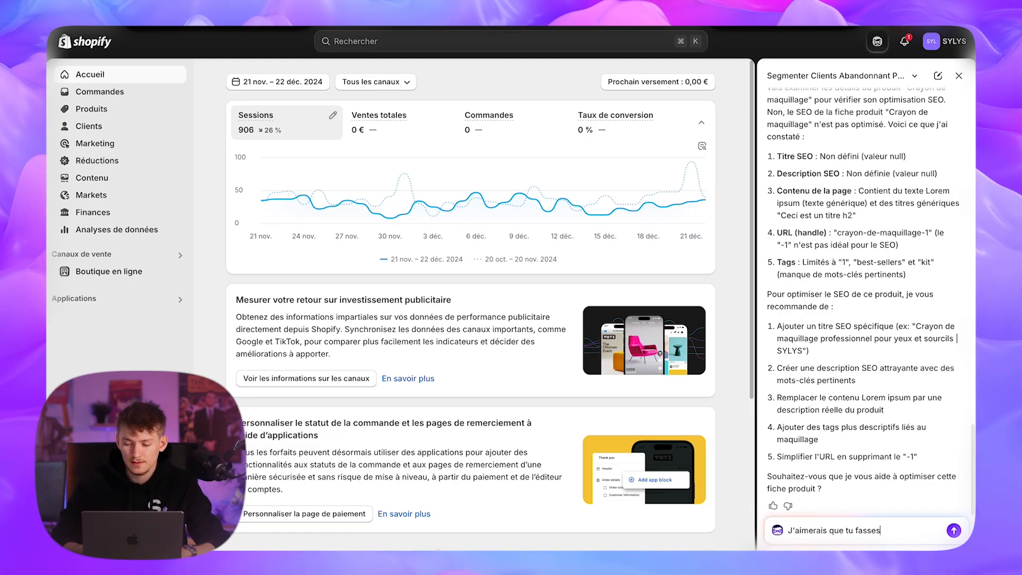
{"action": "type", "text": " les meta-"}
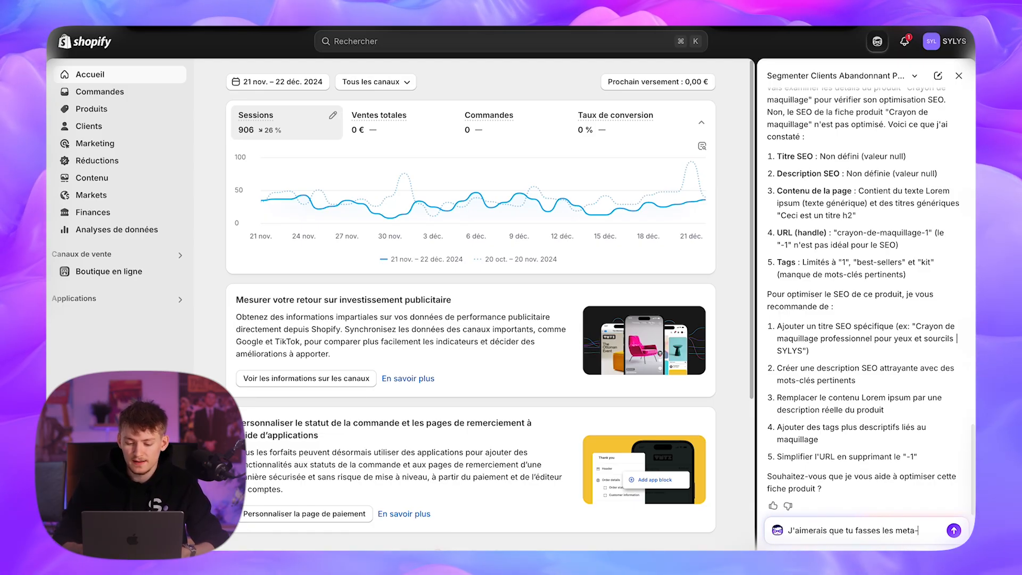
{"action": "type", "text": "titre et meta-d"}
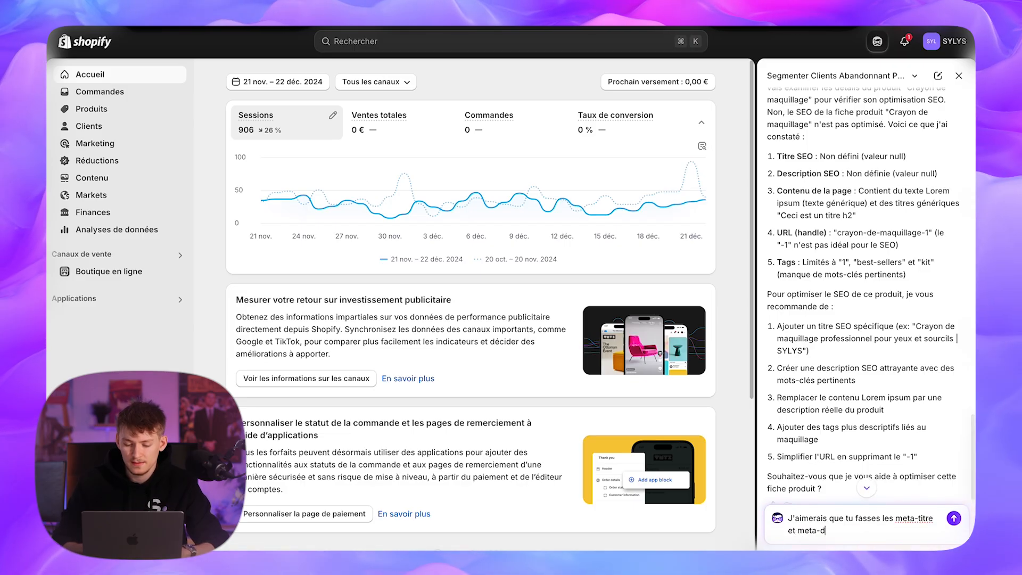
{"action": "type", "text": "escriptions de ce"}
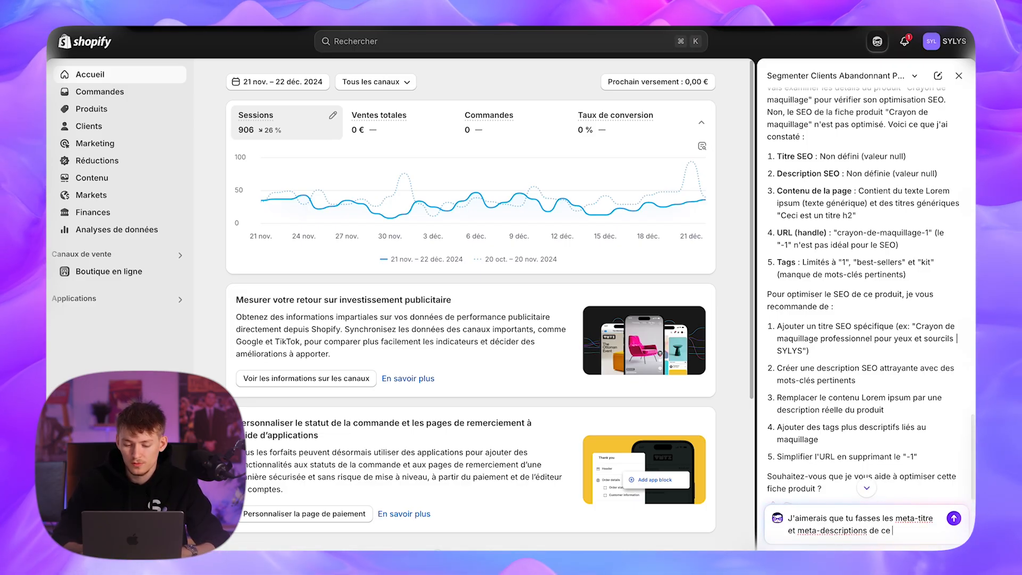
{"action": "type", "text": "s produits là"}
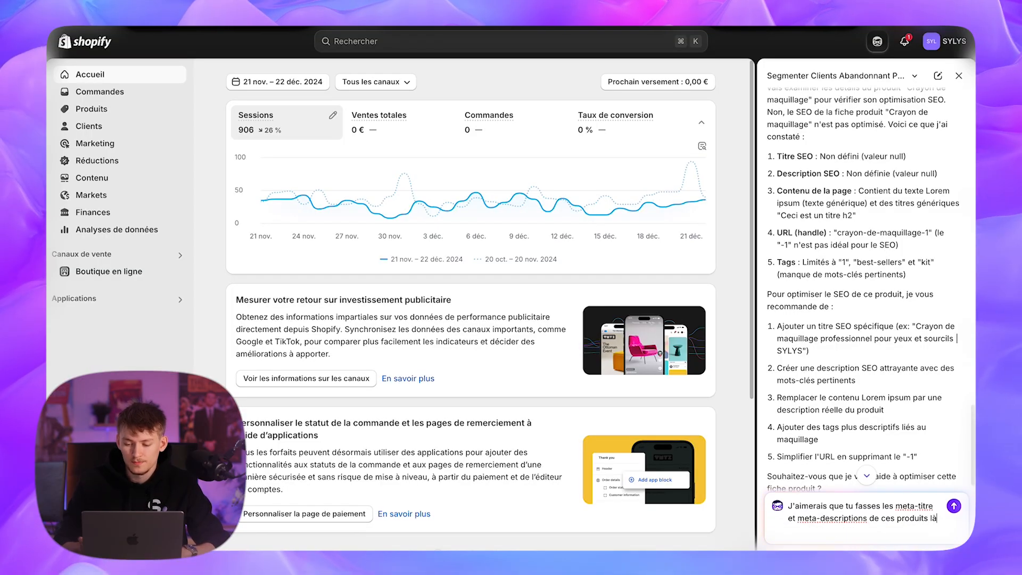
{"action": "key", "text": "Return"}
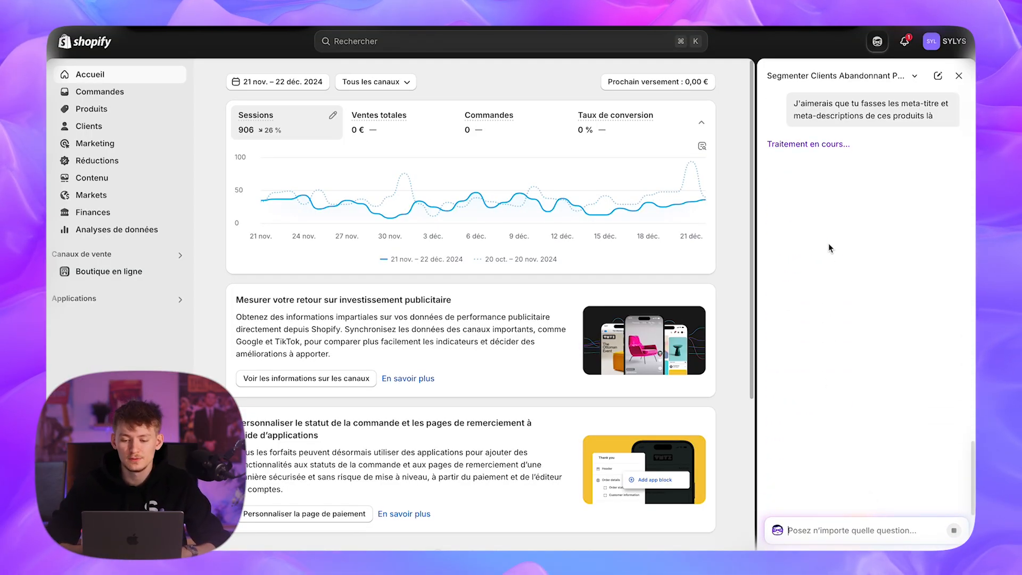
{"action": "left_click_drag", "start_coordinate": [809, 144], "coordinate": [877, 179]}
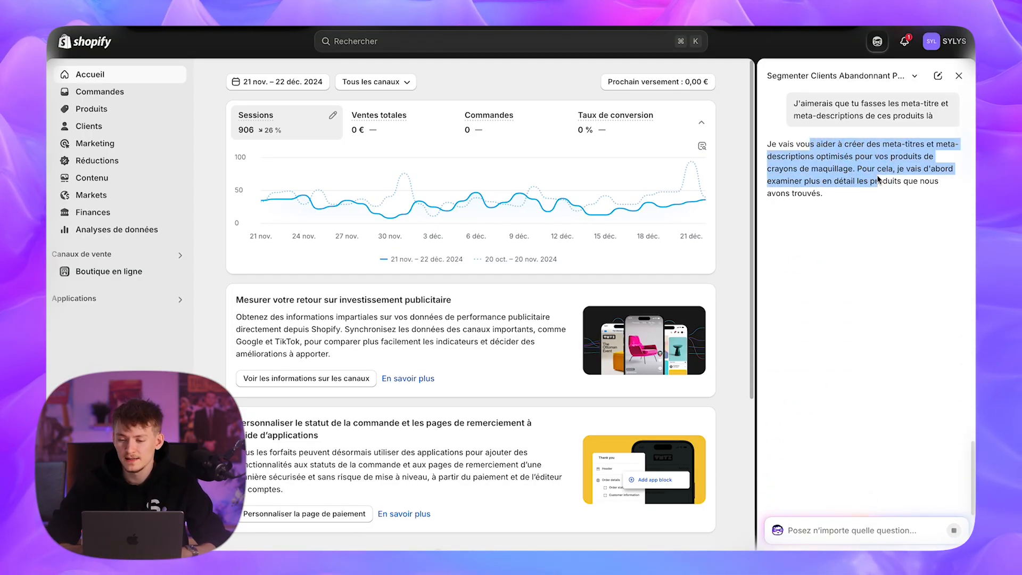
Open the product list and read the assistant's proposed SEO titles and descriptions for the three makeup pencil products.
{"action": "left_click", "coordinate": [858, 174]}
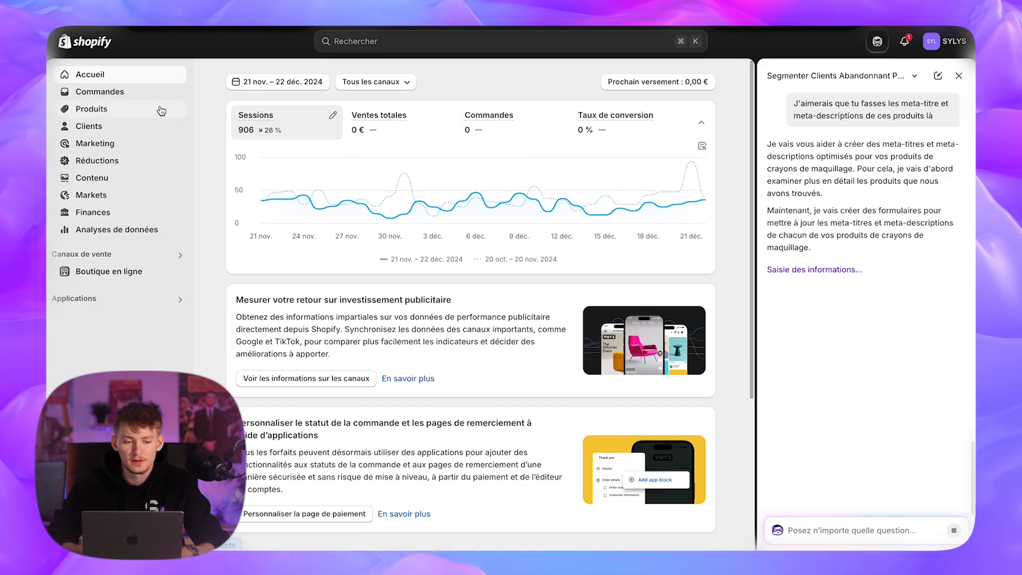
{"action": "left_click", "coordinate": [142, 116]}
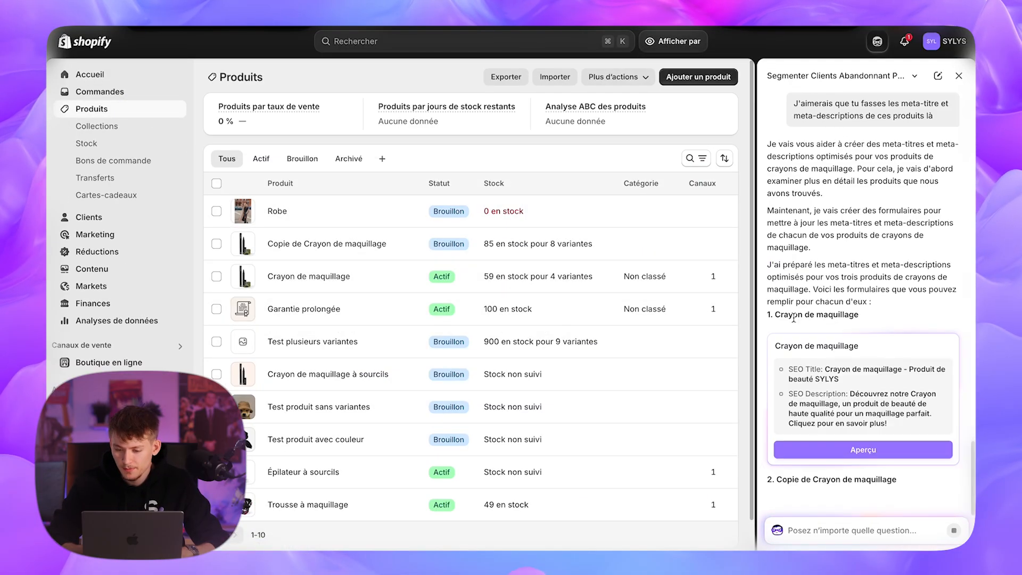
{"action": "scroll", "coordinate": [812, 339], "scroll_direction": "down", "scroll_amount": 3}
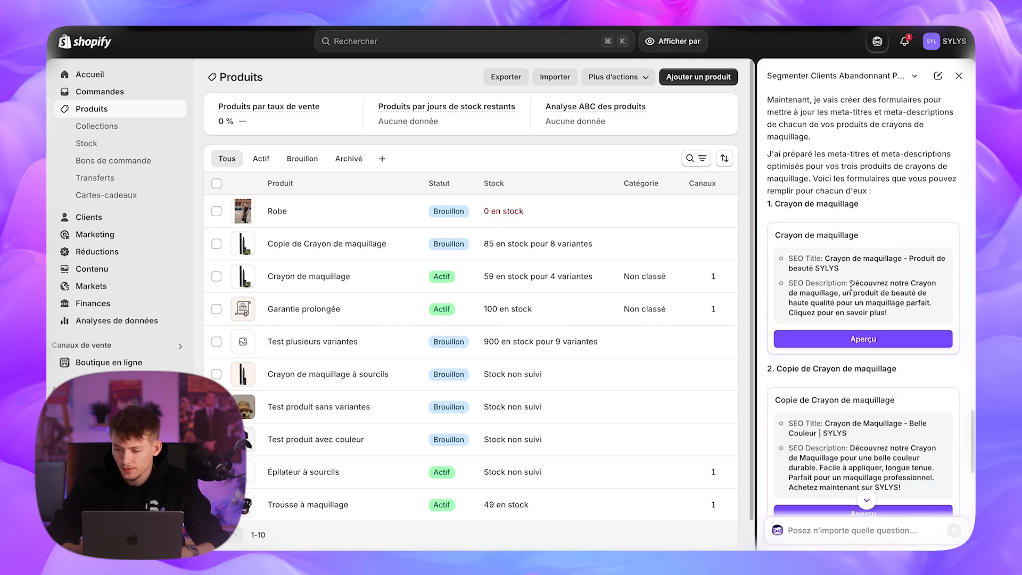
{"action": "scroll", "coordinate": [862, 326], "scroll_direction": "down", "scroll_amount": 3}
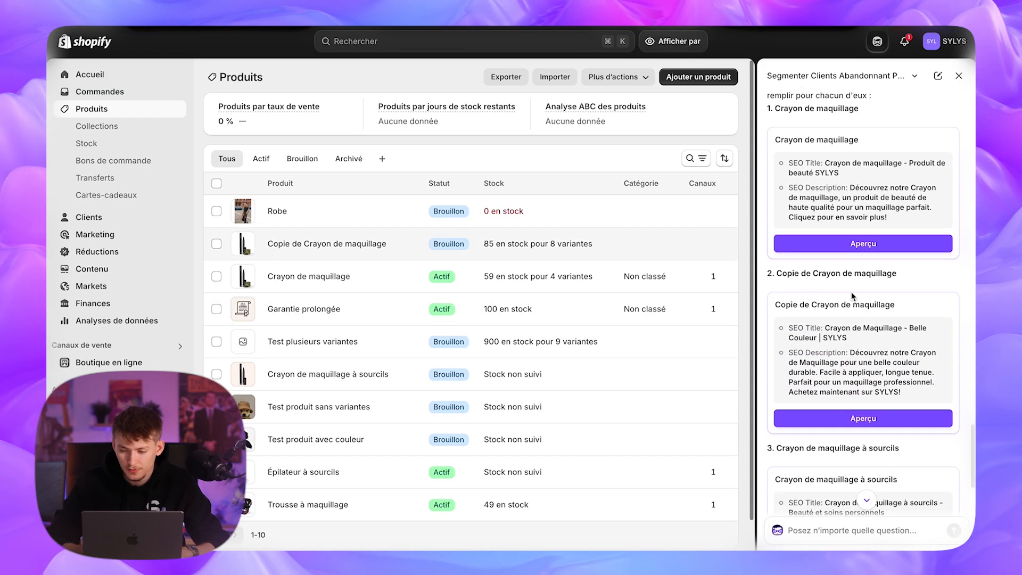
{"action": "scroll", "coordinate": [851, 292], "scroll_direction": "up", "scroll_amount": 2}
Load the proposed SEO title and description into "Crayon de maquillage", check its search engine listing fields and save the product.
{"action": "left_click", "coordinate": [834, 291]}
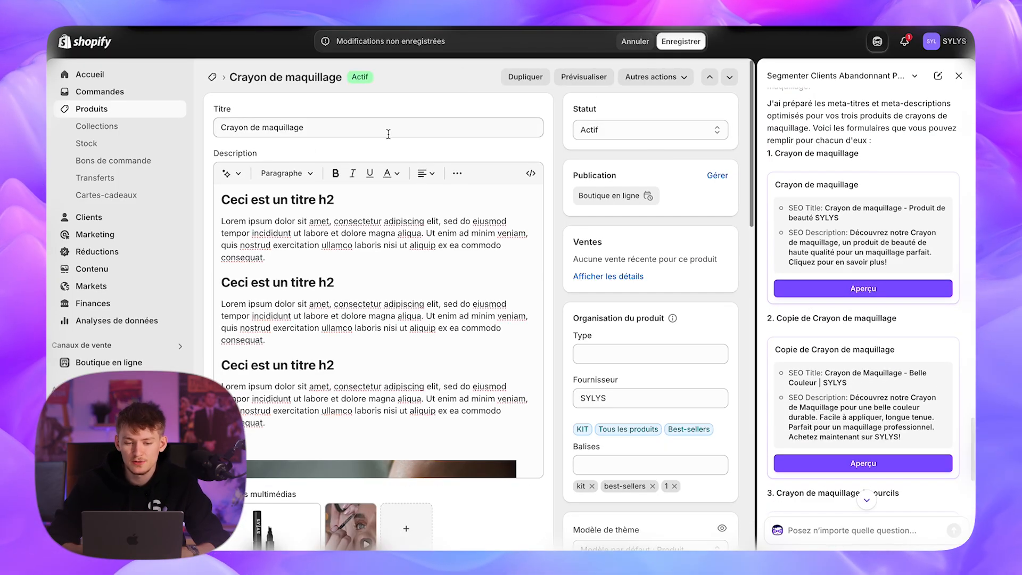
{"action": "scroll", "coordinate": [367, 245], "scroll_direction": "down", "scroll_amount": 15}
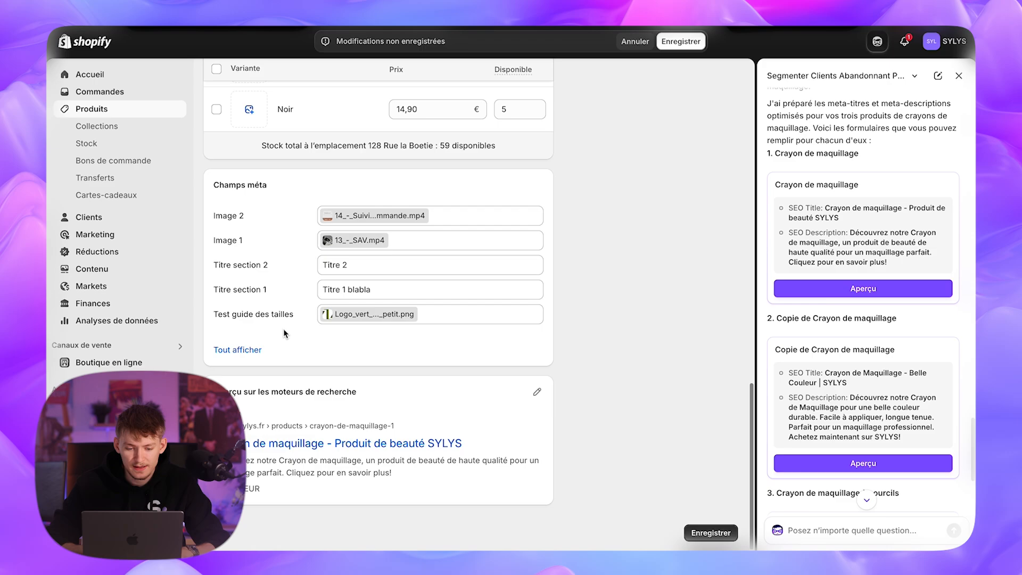
{"action": "left_click", "coordinate": [536, 392]}
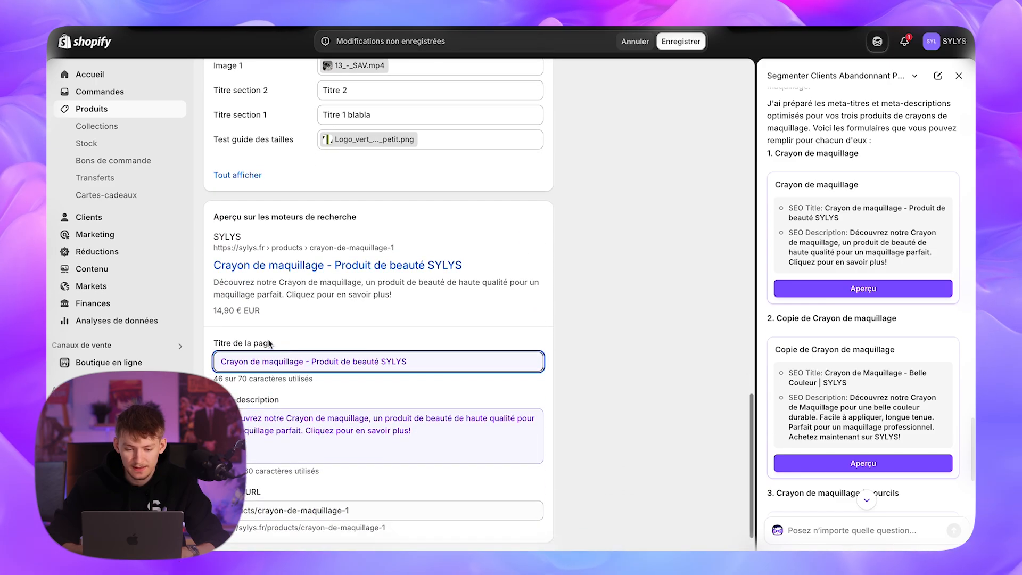
{"action": "scroll", "coordinate": [330, 399], "scroll_direction": "down", "scroll_amount": 1}
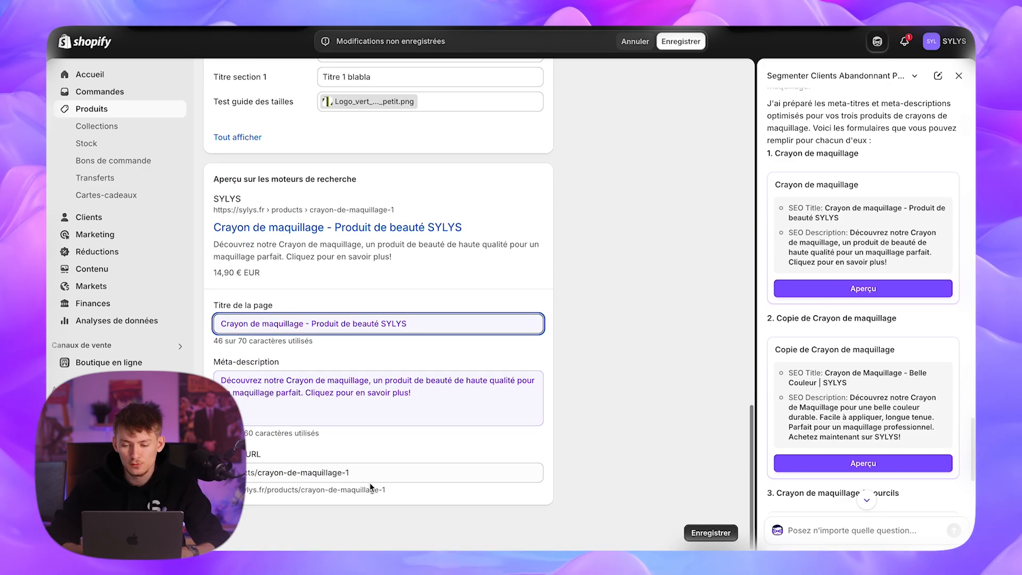
{"action": "left_click", "coordinate": [672, 42]}
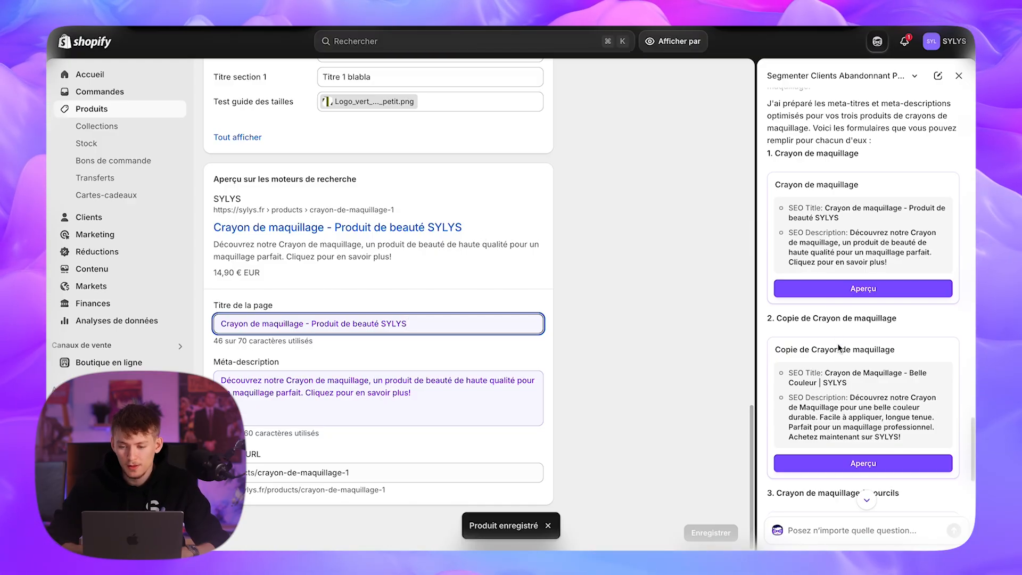
Load the SEO proposal for "Copie de Crayon de maquillage" into its product form and check the search engine listing.
{"action": "scroll", "coordinate": [838, 383], "scroll_direction": "down", "scroll_amount": 1}
{"action": "scroll", "coordinate": [826, 361], "scroll_direction": "down", "scroll_amount": 2}
{"action": "scroll", "coordinate": [825, 361], "scroll_direction": "down", "scroll_amount": 1}
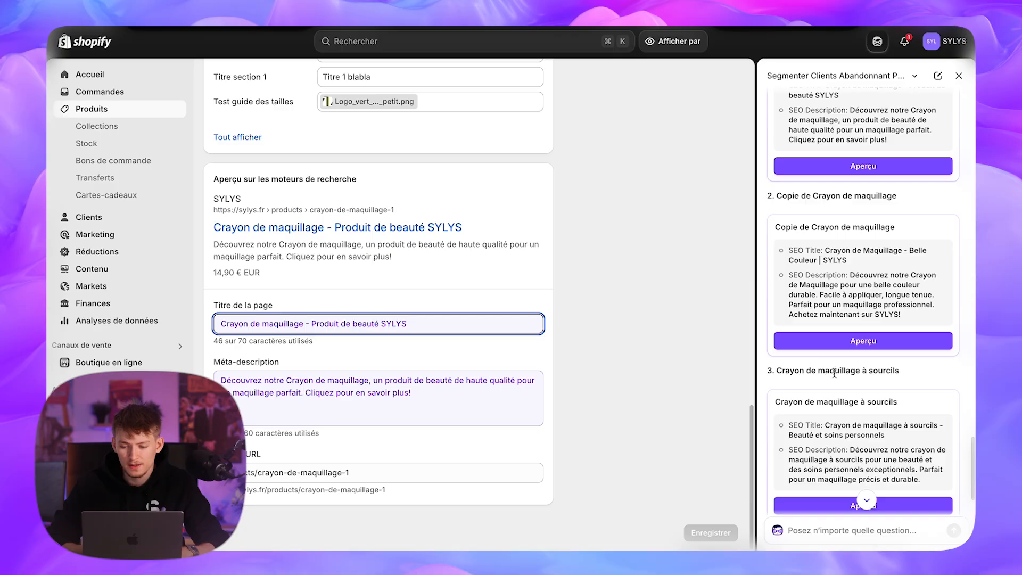
{"action": "left_click", "coordinate": [849, 344]}
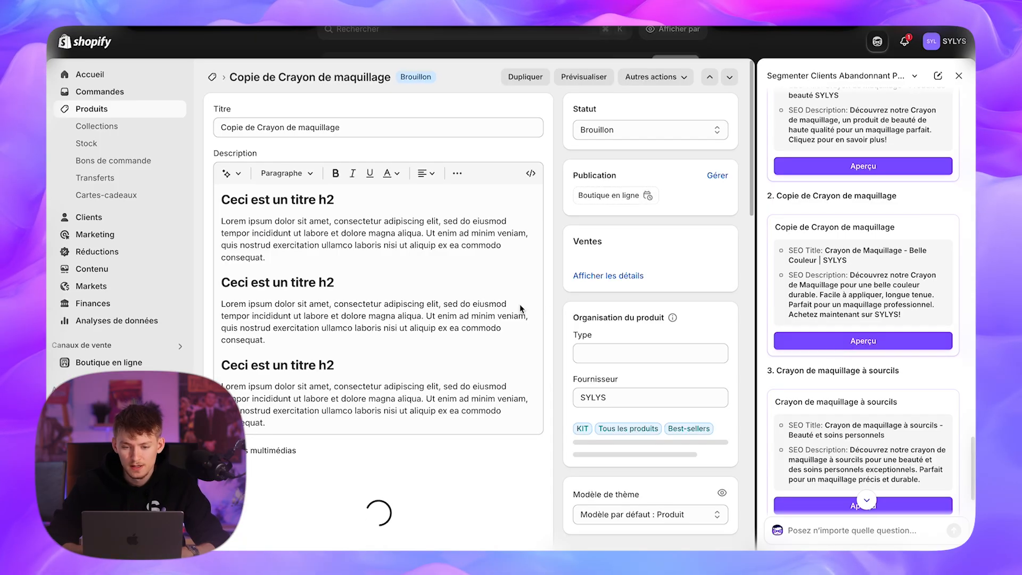
{"action": "scroll", "coordinate": [413, 340], "scroll_direction": "down", "scroll_amount": 15}
{"action": "scroll", "coordinate": [412, 340], "scroll_direction": "down", "scroll_amount": 5}
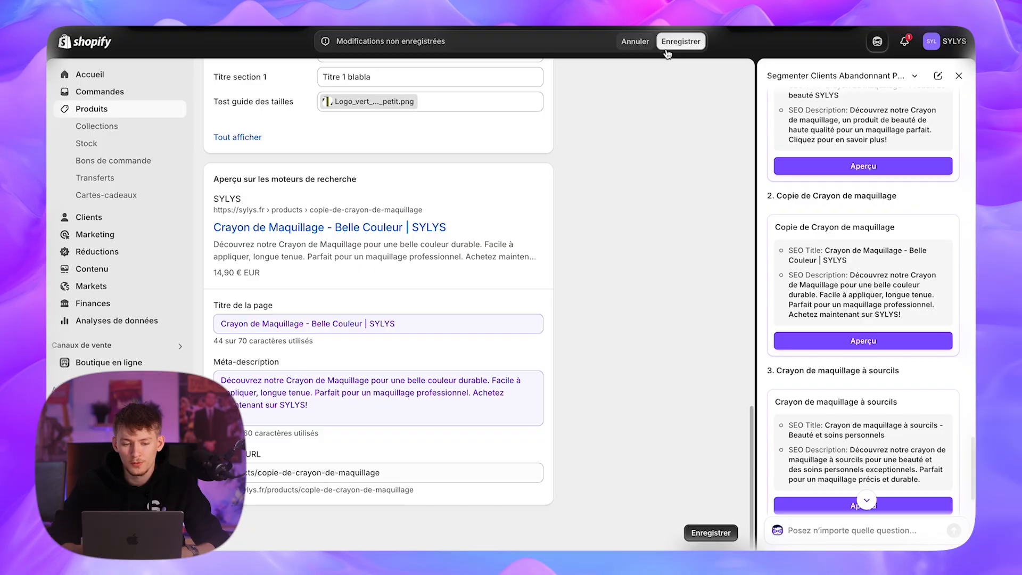
{"action": "scroll", "coordinate": [224, 86], "scroll_direction": "up", "scroll_amount": 20}
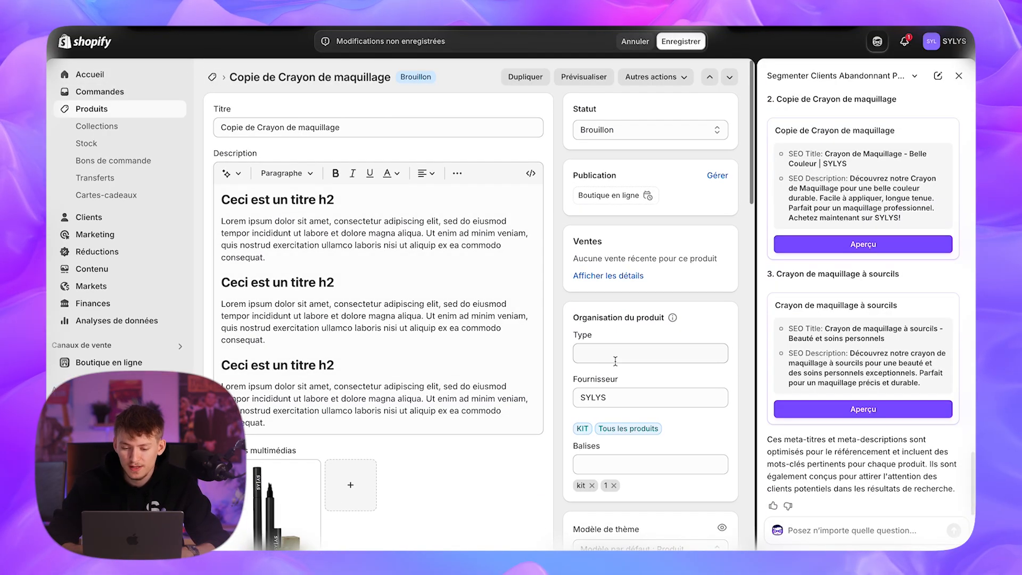
{"action": "scroll", "coordinate": [615, 361], "scroll_direction": "down", "scroll_amount": 15}
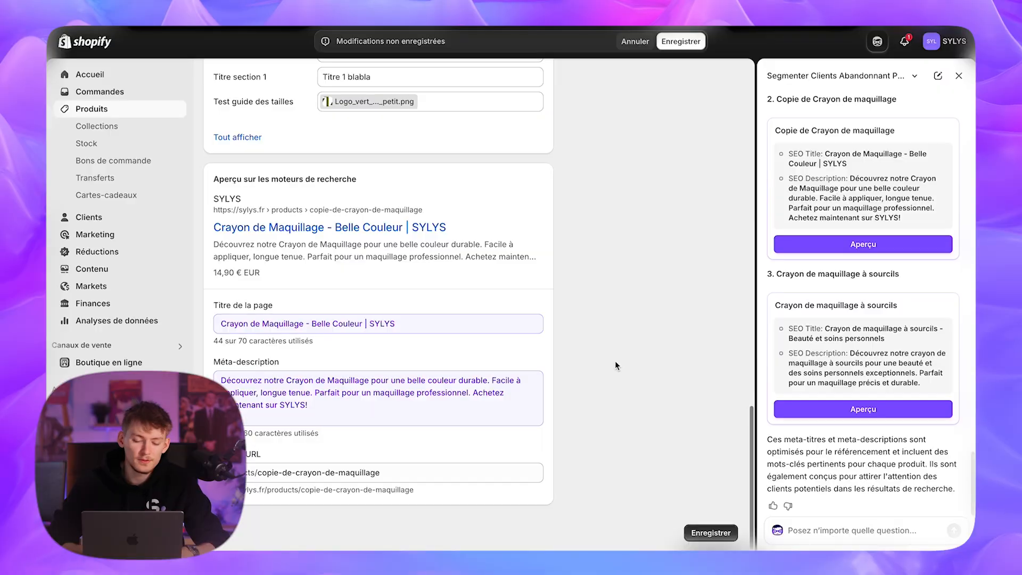
Send the assistant the request "J'aimerais que tu me crée une collection optimisé avec les meilleurs produits de mon site".
{"action": "left_click", "coordinate": [857, 532]}
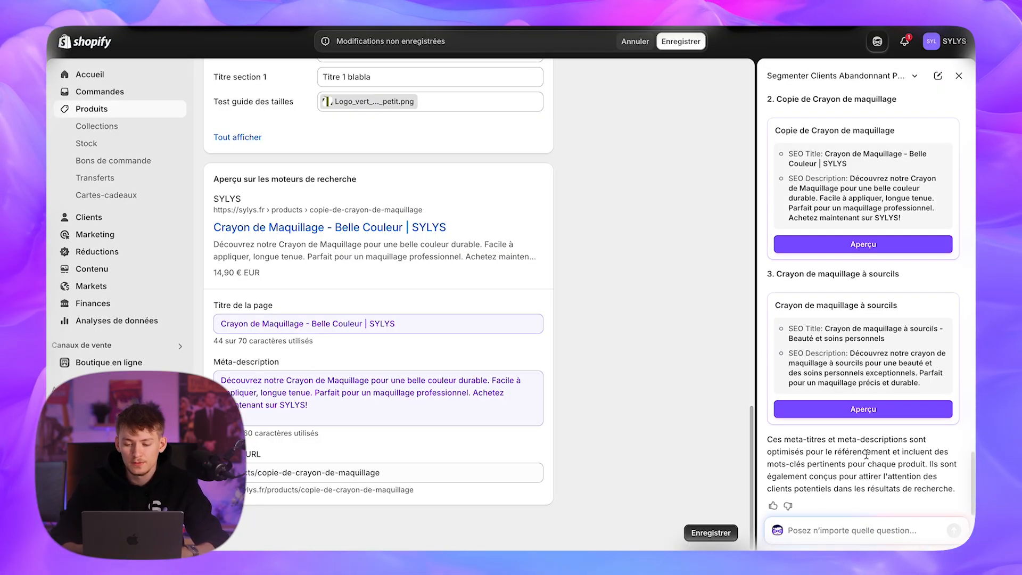
{"action": "type", "text": "J'aimerais que tu me crée une collectio"}
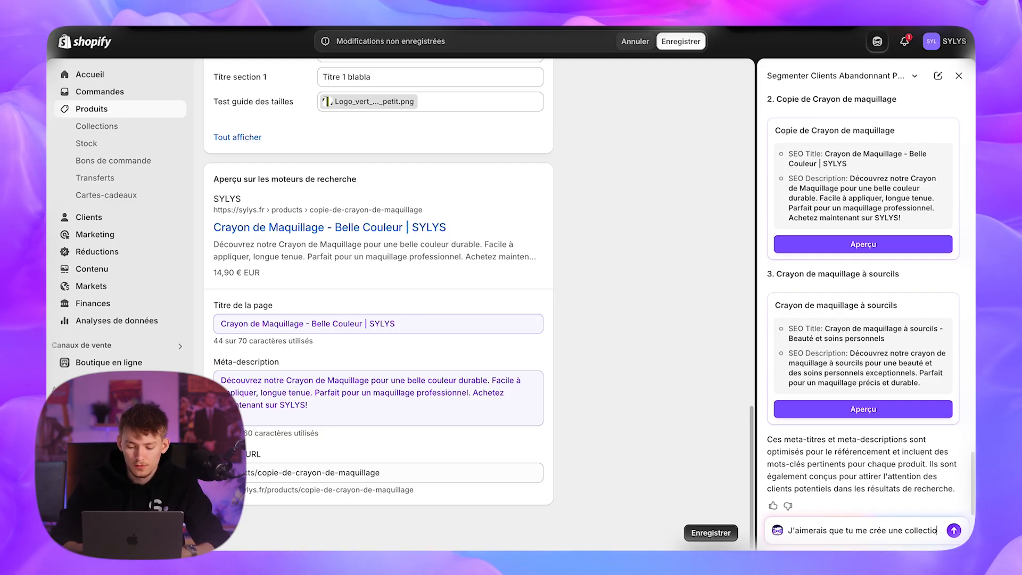
{"action": "type", "text": "n optimisé ave"}
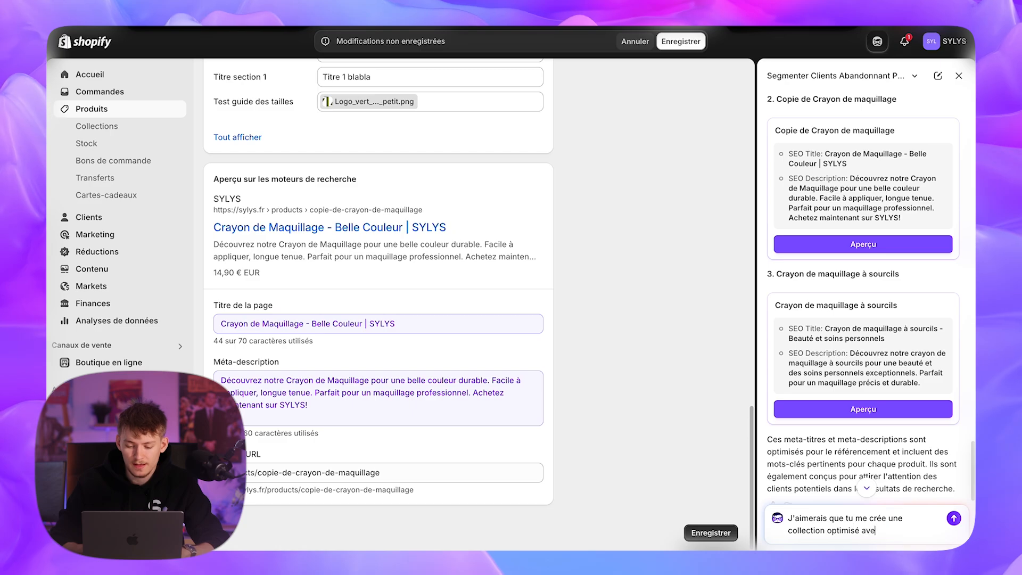
{"action": "type", "text": "leurs pr"}
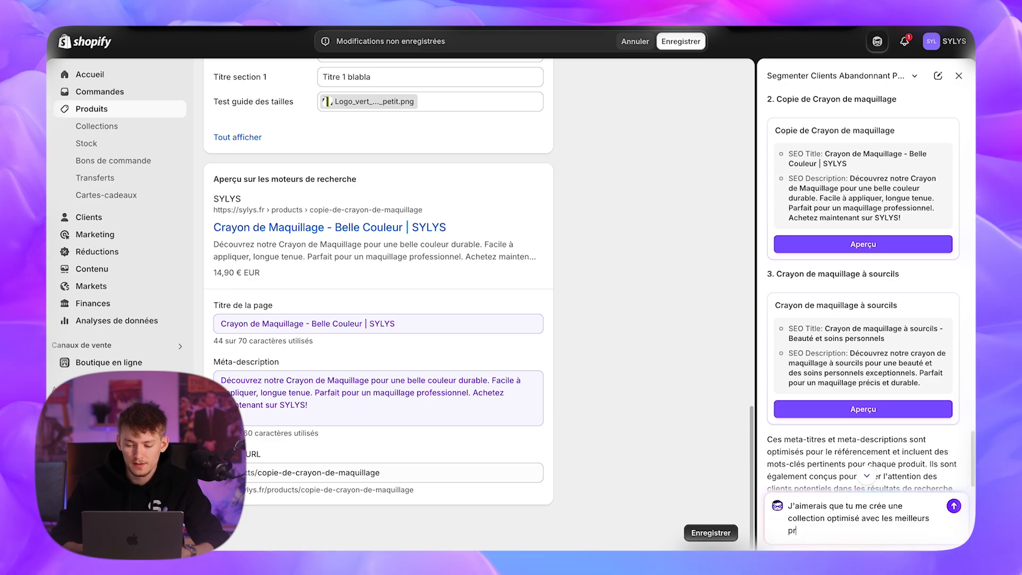
{"action": "type", "text": "oduits de mon site"}
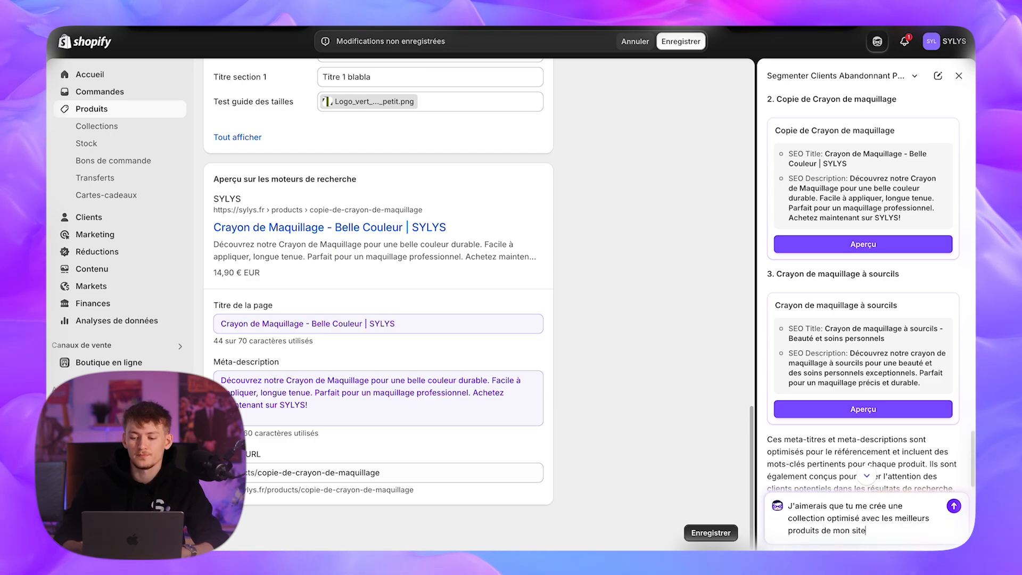
{"action": "key", "text": "Return"}
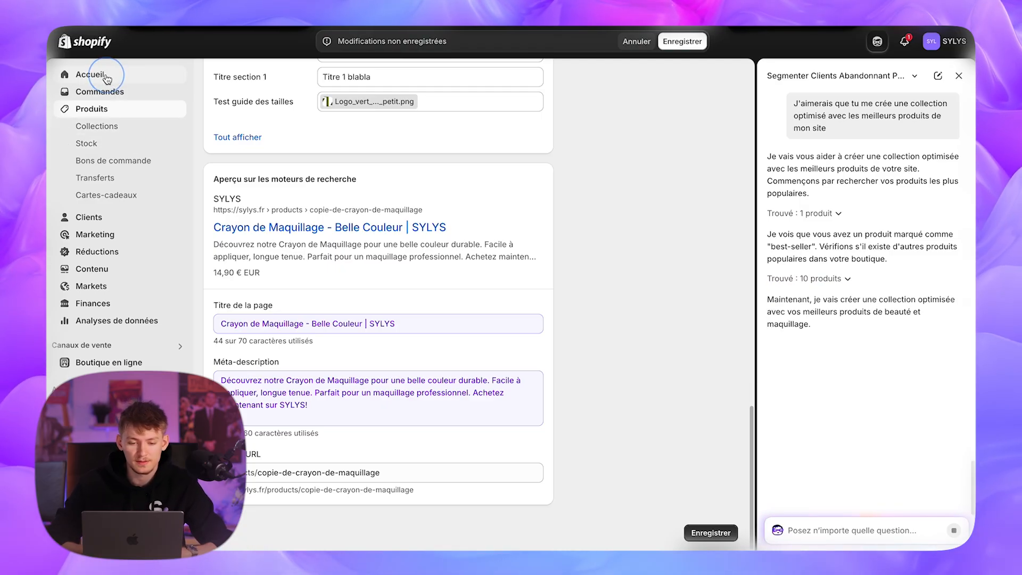
Discard the unsaved product changes, return to the home page and start reading the assistant's collection reply.
{"action": "left_click", "coordinate": [635, 41]}
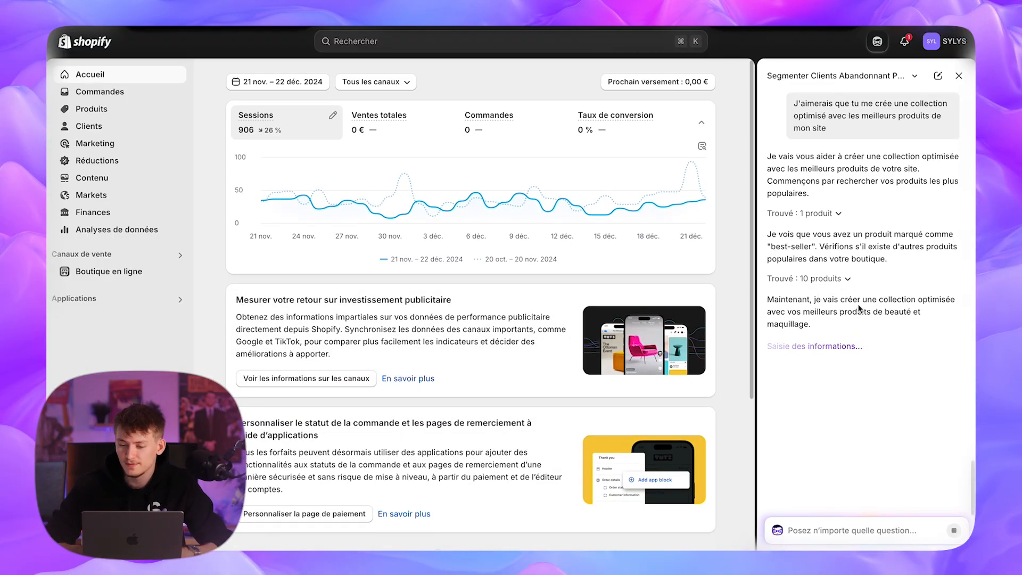
{"action": "left_click_drag", "start_coordinate": [778, 235], "coordinate": [899, 258]}
{"action": "left_click_drag", "start_coordinate": [788, 299], "coordinate": [875, 329]}
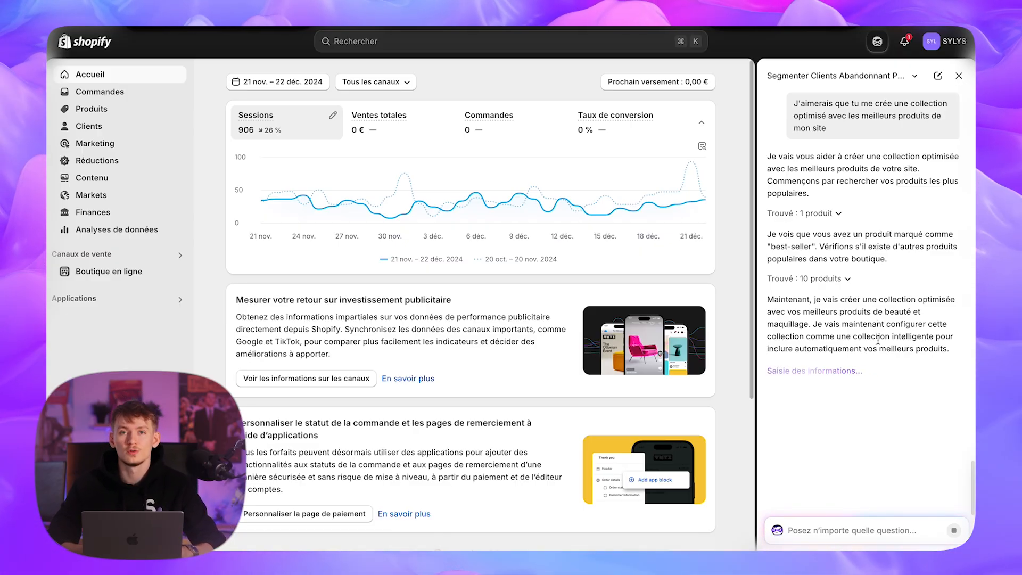
Look back over the earlier SEO proposals in the conversation and read the details of the assistant's proposed collection.
{"action": "scroll", "coordinate": [869, 251], "scroll_direction": "up", "scroll_amount": 10}
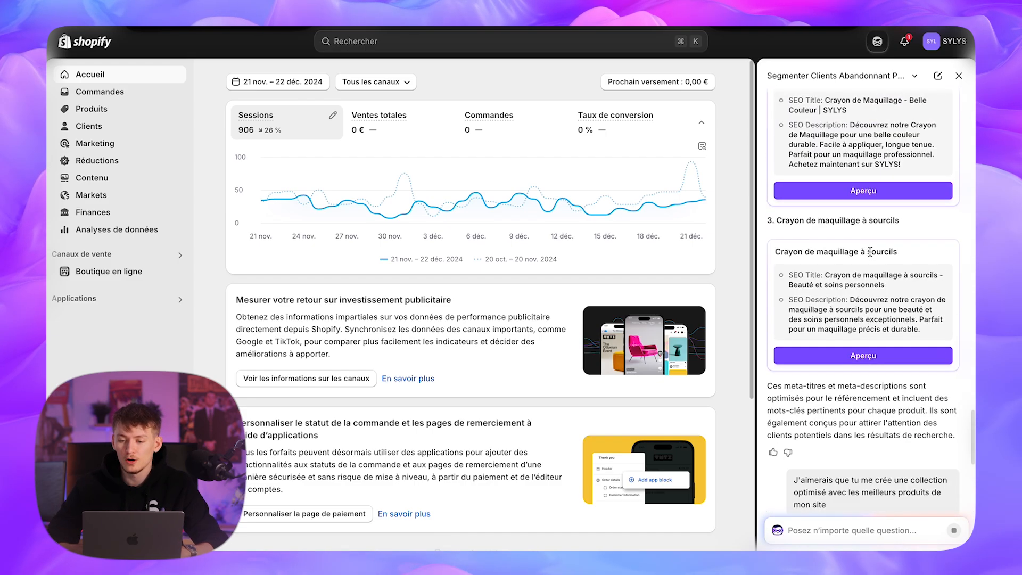
{"action": "scroll", "coordinate": [862, 193], "scroll_direction": "down", "scroll_amount": 2}
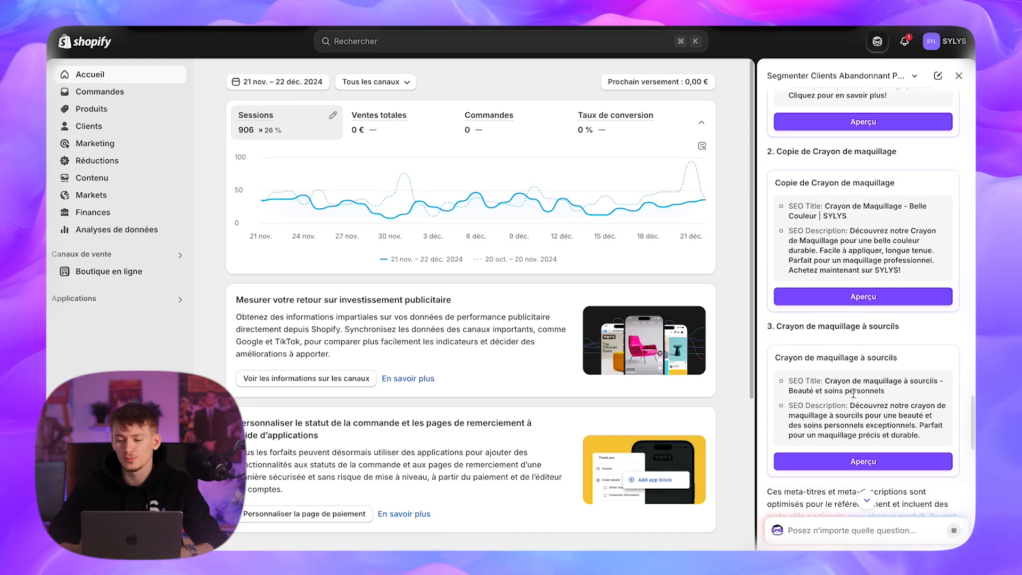
{"action": "scroll", "coordinate": [848, 216], "scroll_direction": "up", "scroll_amount": 4}
{"action": "scroll", "coordinate": [849, 215], "scroll_direction": "down", "scroll_amount": 10}
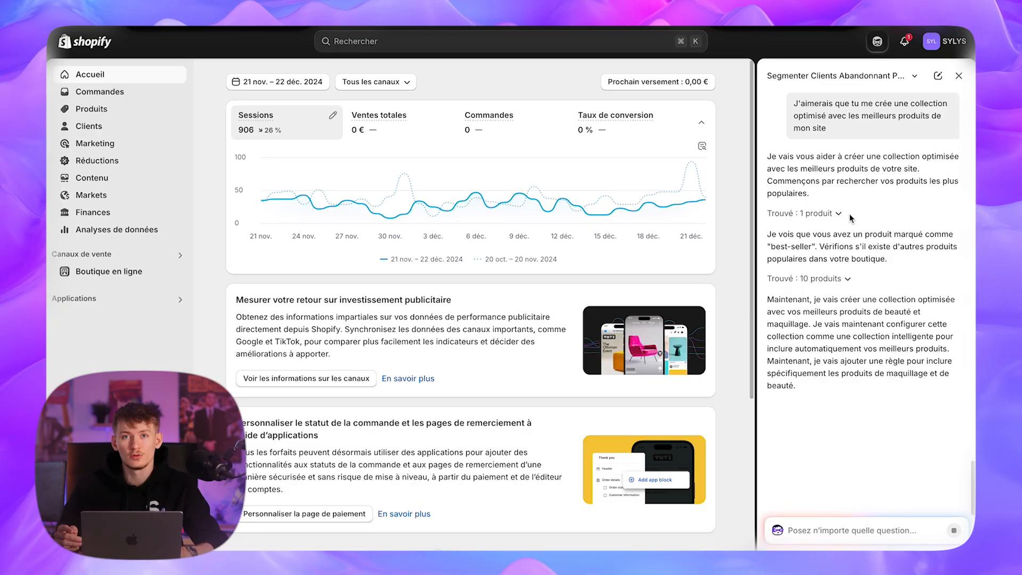
{"action": "scroll", "coordinate": [848, 212], "scroll_direction": "up", "scroll_amount": 10}
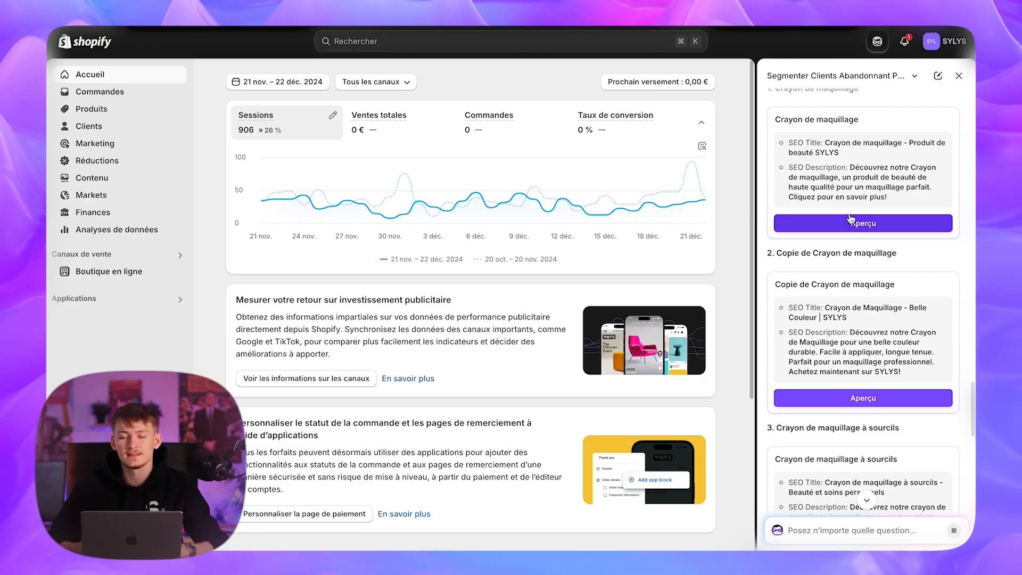
{"action": "scroll", "coordinate": [851, 234], "scroll_direction": "down", "scroll_amount": 3}
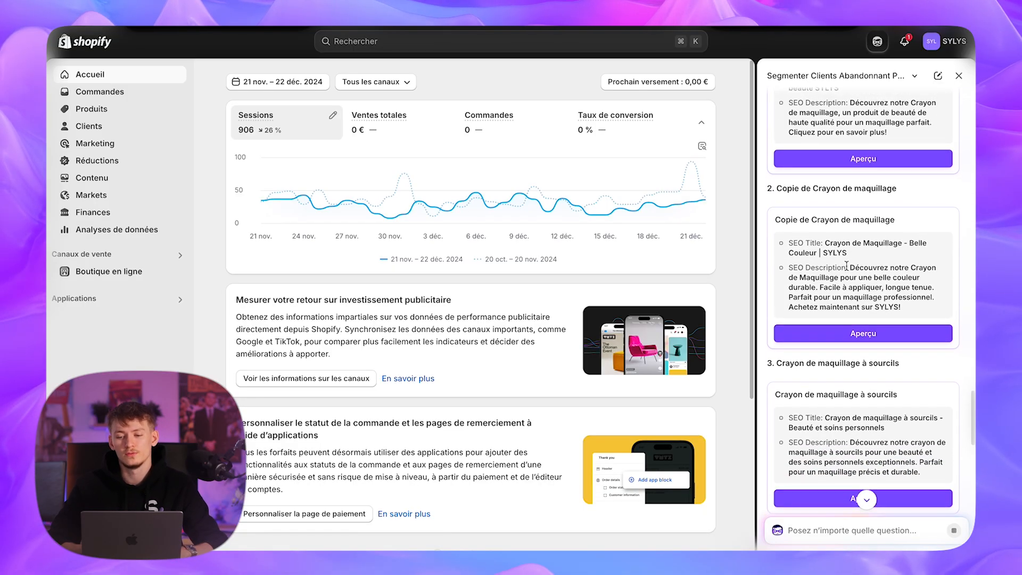
{"action": "scroll", "coordinate": [846, 266], "scroll_direction": "down", "scroll_amount": 15}
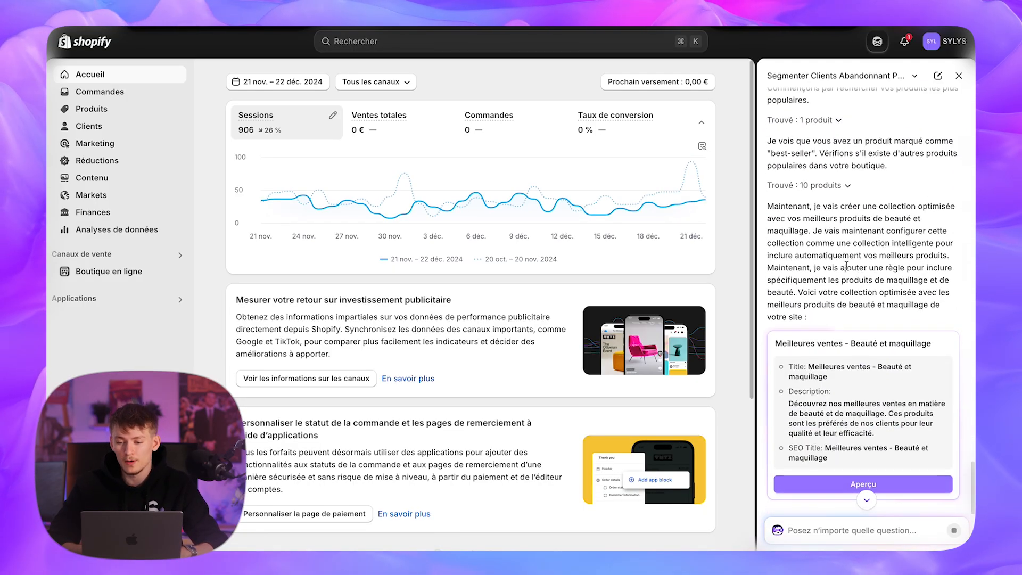
{"action": "scroll", "coordinate": [846, 264], "scroll_direction": "up", "scroll_amount": 2}
{"action": "scroll", "coordinate": [847, 265], "scroll_direction": "down", "scroll_amount": 5}
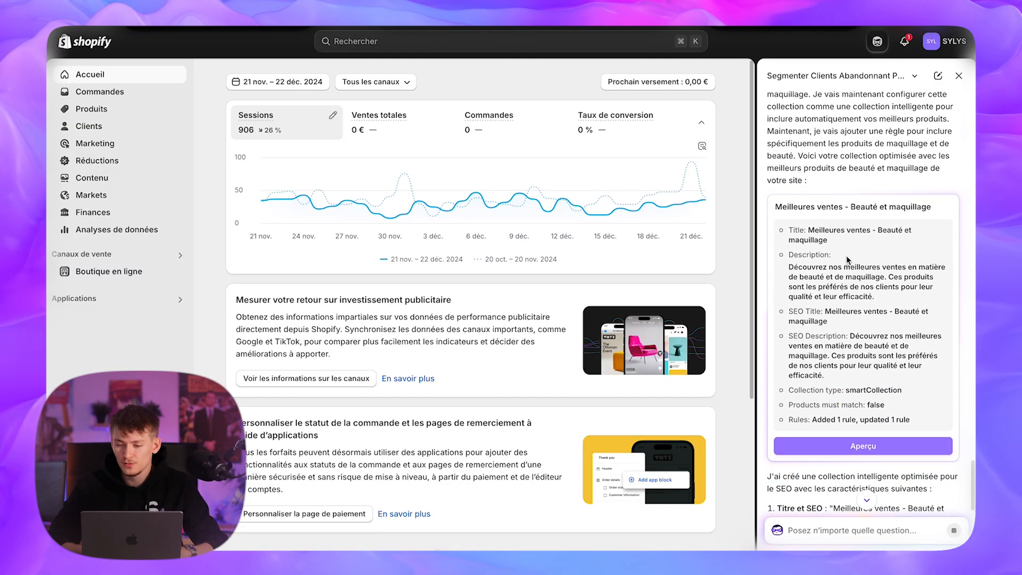
Load the proposed collection "Meilleures ventes - Beauté et maquillage" into the collection creation form and examine its title.
{"action": "scroll", "coordinate": [849, 260], "scroll_direction": "up", "scroll_amount": 7}
{"action": "scroll", "coordinate": [848, 260], "scroll_direction": "down", "scroll_amount": 2}
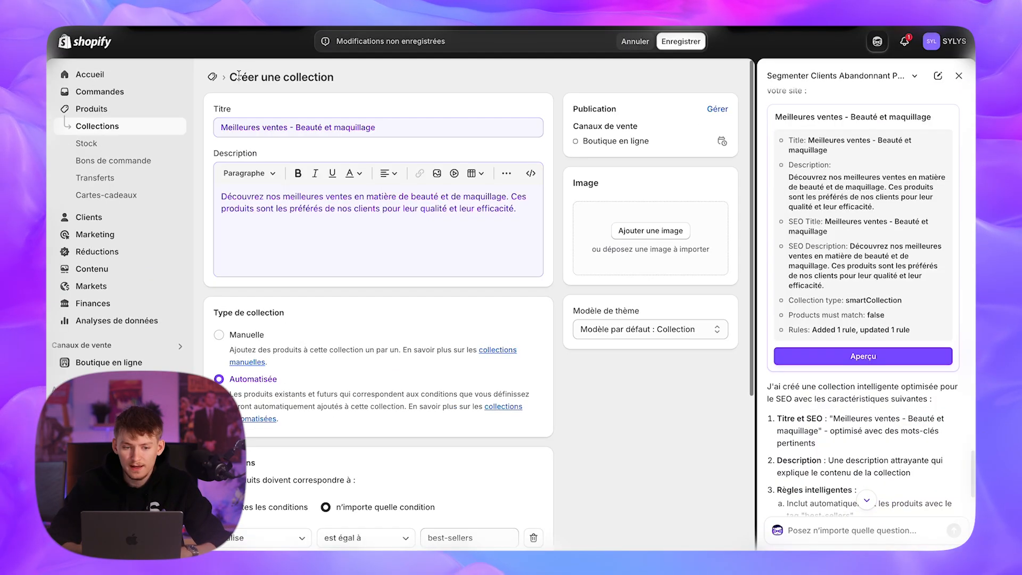
{"action": "left_click_drag", "start_coordinate": [237, 77], "coordinate": [400, 78]}
{"action": "left_click", "coordinate": [388, 127]}
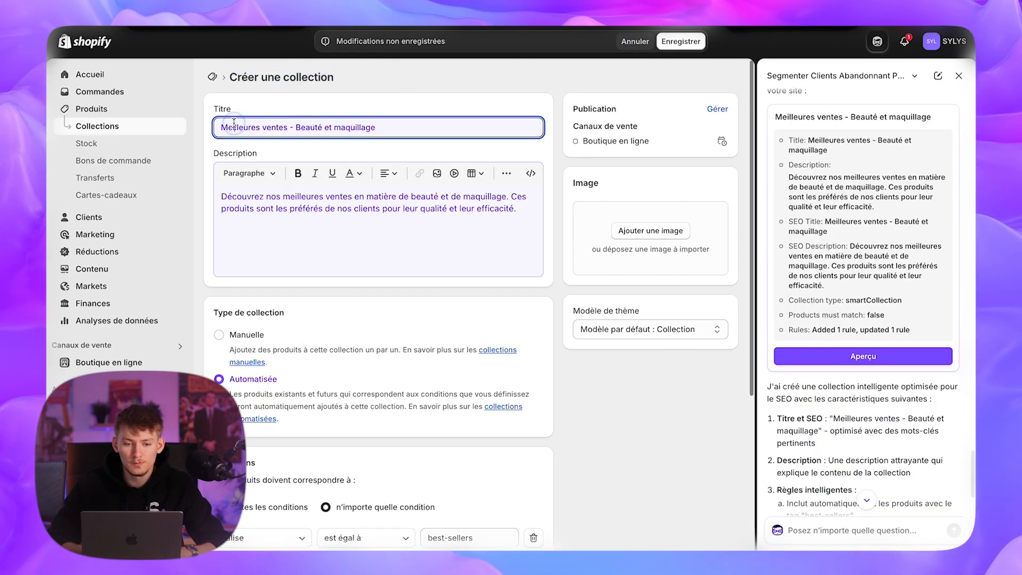
{"action": "left_click_drag", "start_coordinate": [388, 127], "coordinate": [221, 132]}
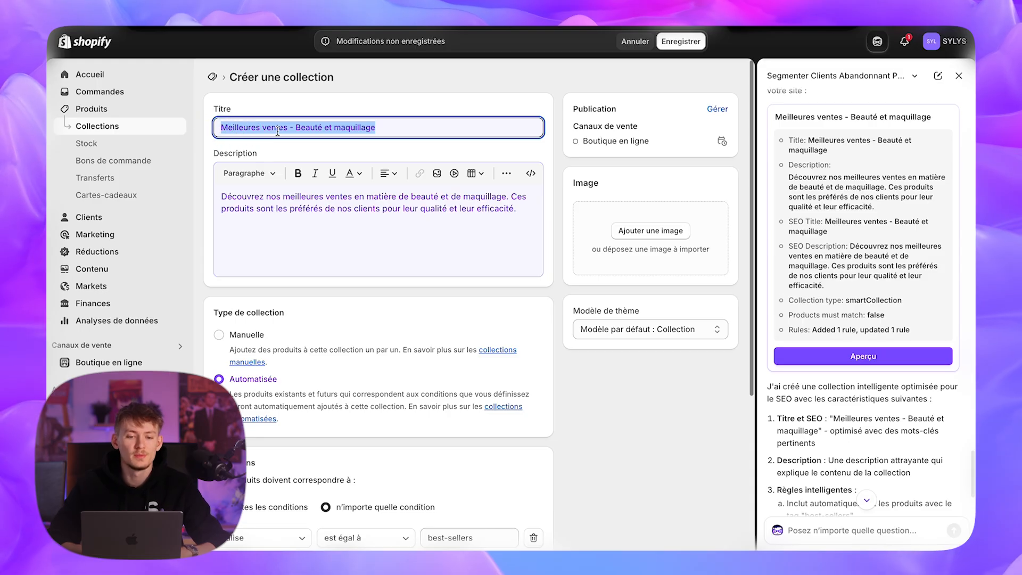
{"action": "left_click_drag", "start_coordinate": [296, 128], "coordinate": [376, 128]}
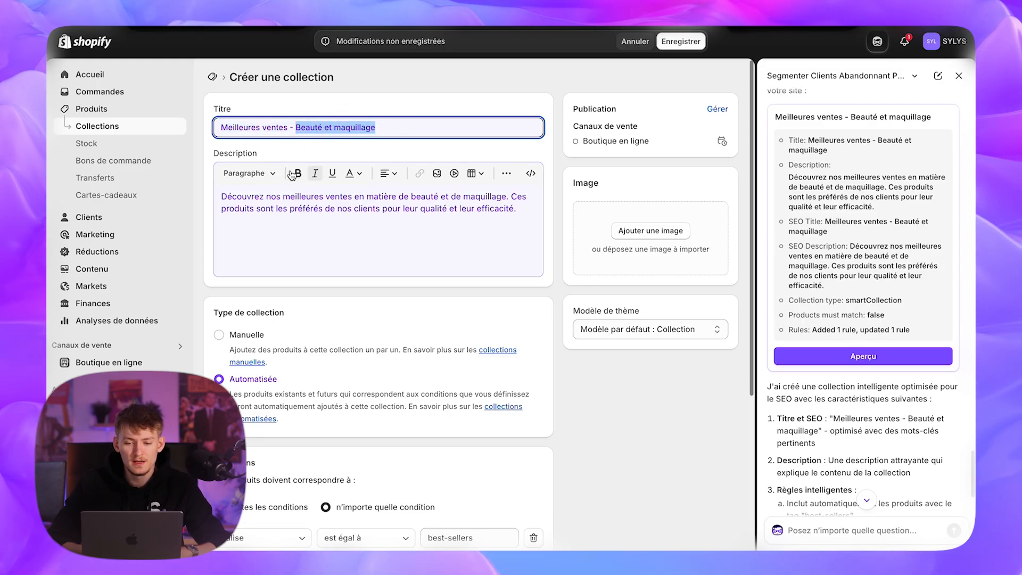
Examine the new collection's description, type, product conditions and search engine listing.
{"action": "scroll", "coordinate": [447, 216], "scroll_direction": "down", "scroll_amount": 1}
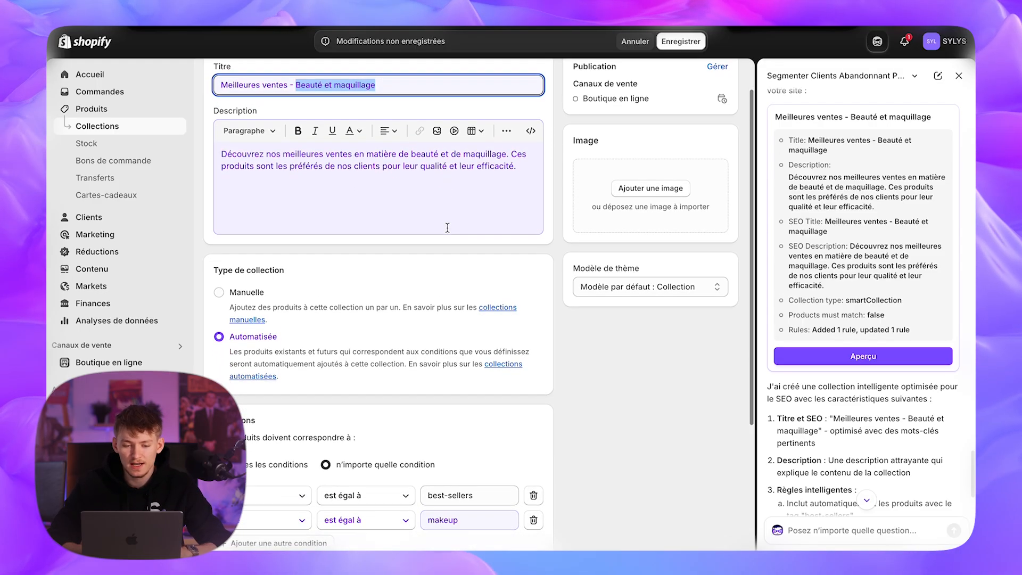
{"action": "scroll", "coordinate": [282, 353], "scroll_direction": "down", "scroll_amount": 4}
{"action": "scroll", "coordinate": [282, 353], "scroll_direction": "down", "scroll_amount": 1}
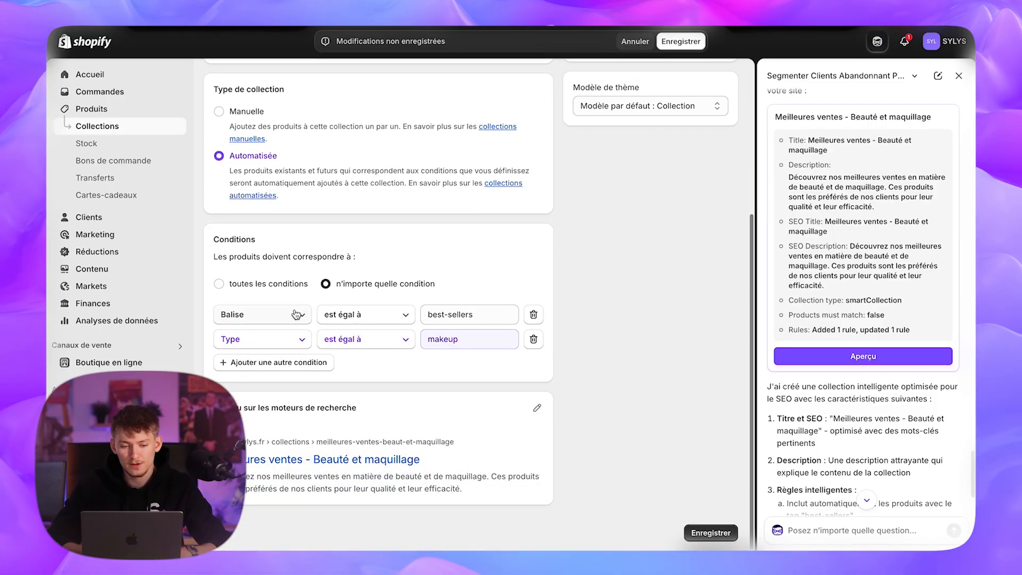
Read the rest of the assistant's collection explanation, discard the unsaved collection and open the product list.
{"action": "scroll", "coordinate": [848, 370], "scroll_direction": "down", "scroll_amount": 3}
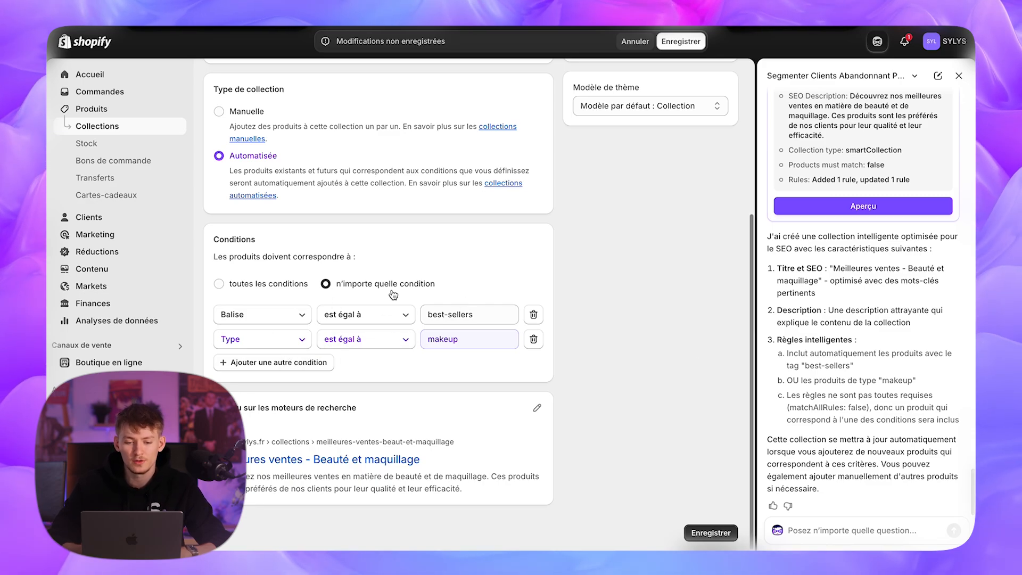
{"action": "left_click", "coordinate": [97, 109]}
{"action": "left_click", "coordinate": [638, 42]}
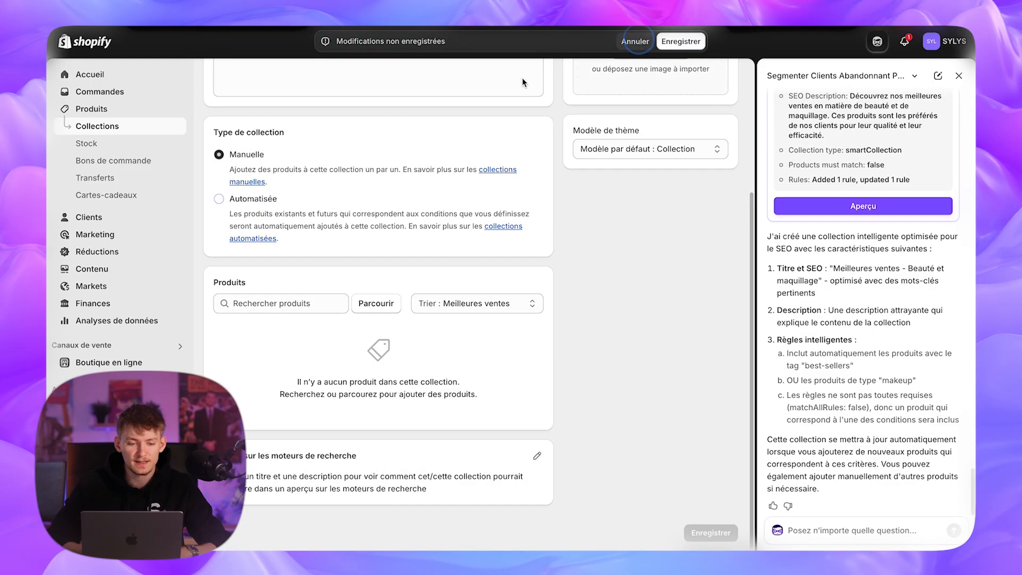
{"action": "left_click", "coordinate": [119, 113]}
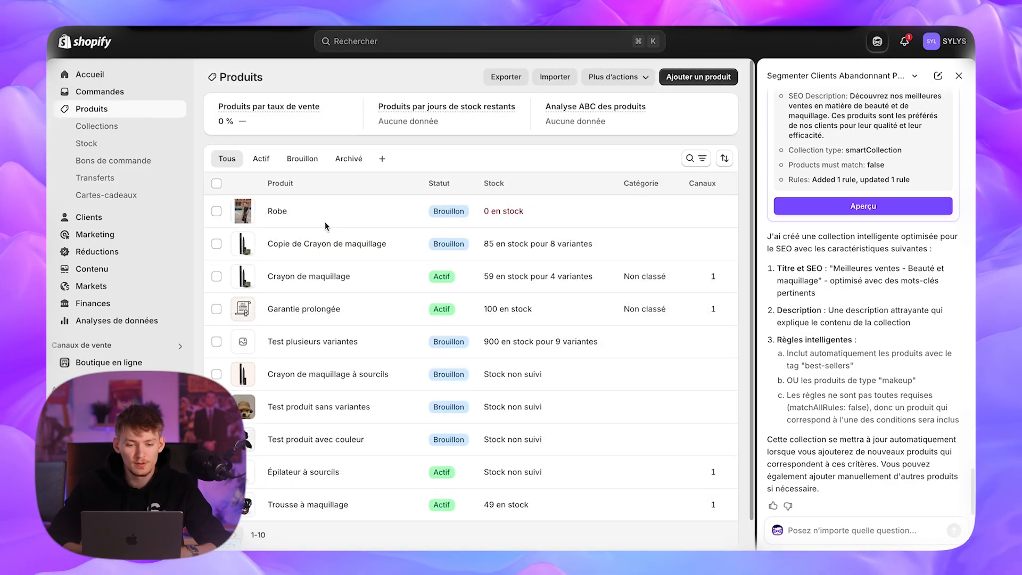
Open the draft product "Robe" and look up tags matching "best-sel" in its product organisation.
{"action": "left_click", "coordinate": [279, 215]}
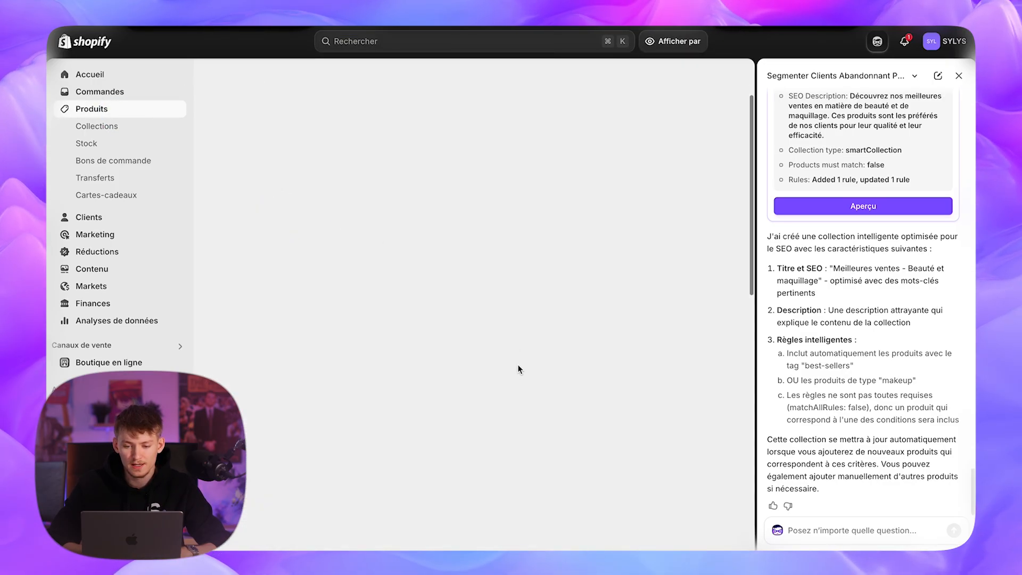
{"action": "scroll", "coordinate": [550, 369], "scroll_direction": "down", "scroll_amount": 4}
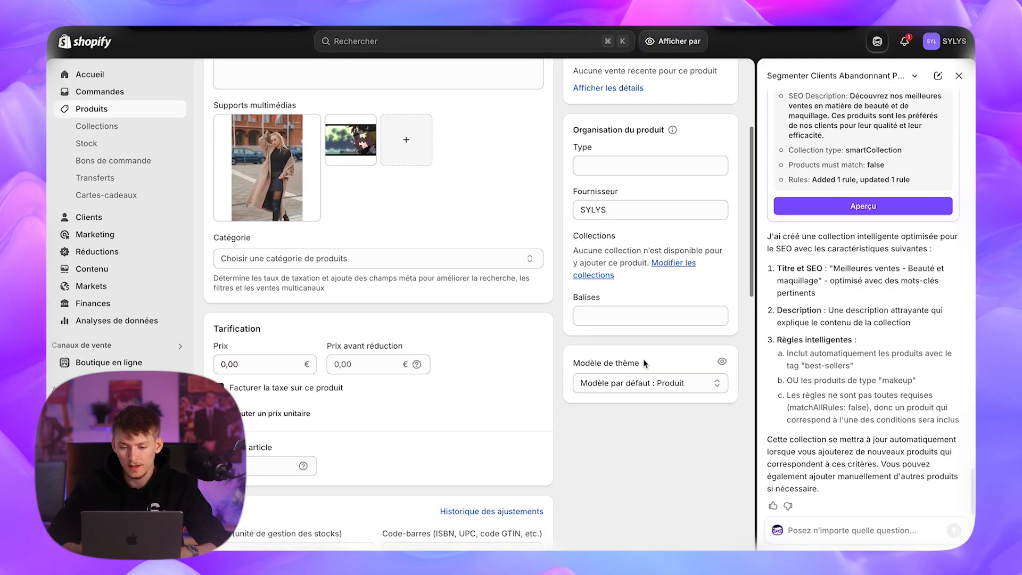
{"action": "left_click", "coordinate": [643, 314]}
{"action": "type", "text": "best-sel"}
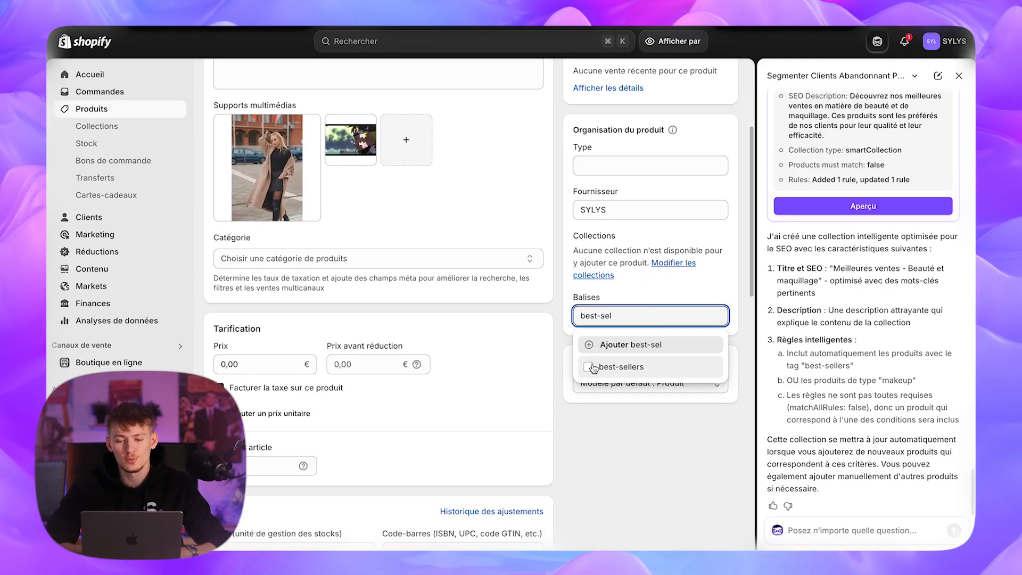
{"action": "left_click", "coordinate": [724, 121]}
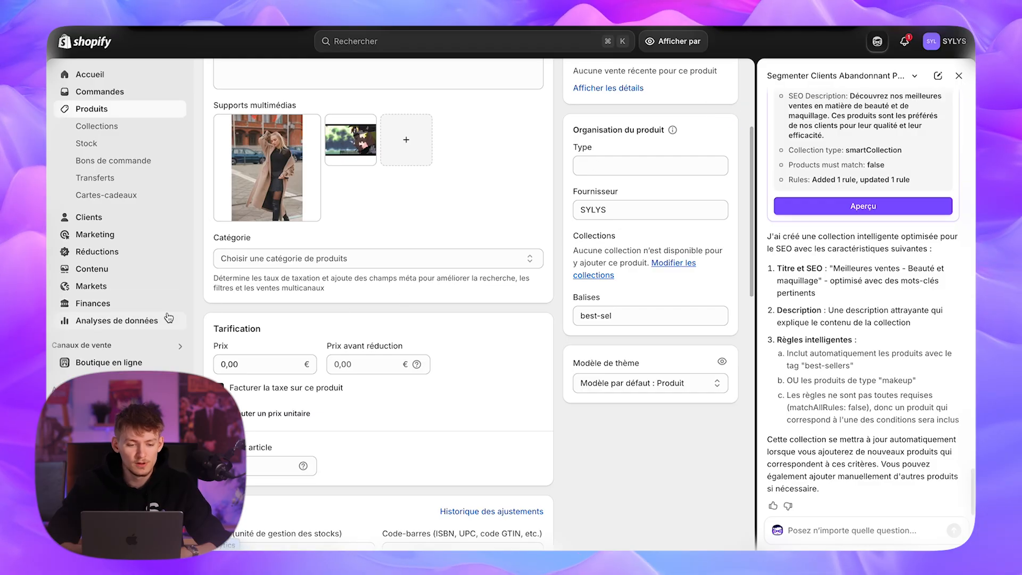
Return to the home page and look over its session analytics and suggestion cards.
{"action": "scroll", "coordinate": [373, 160], "scroll_direction": "up", "scroll_amount": 4}
{"action": "left_click", "coordinate": [114, 75]}
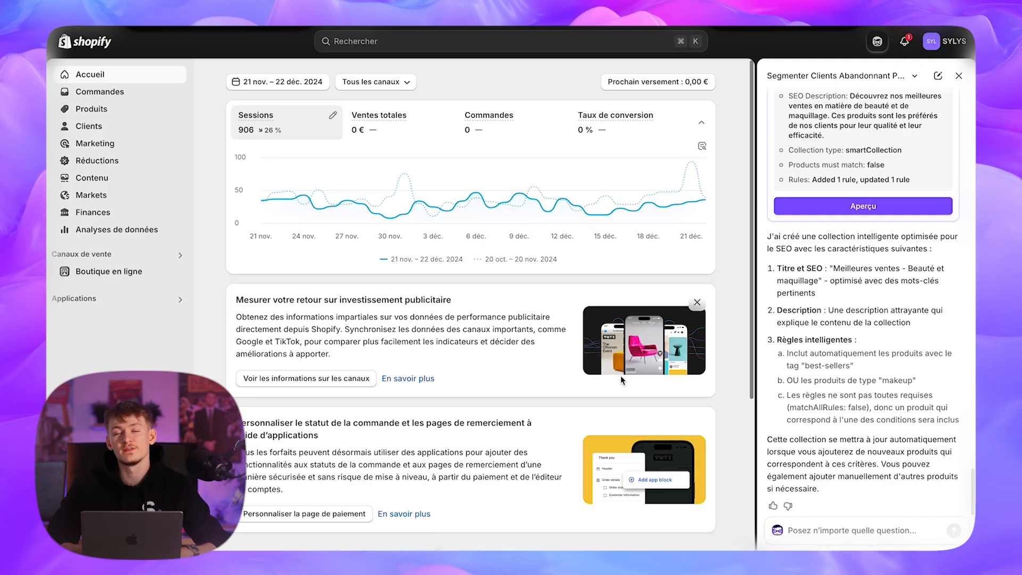
{"action": "scroll", "coordinate": [621, 379], "scroll_direction": "down", "scroll_amount": 3}
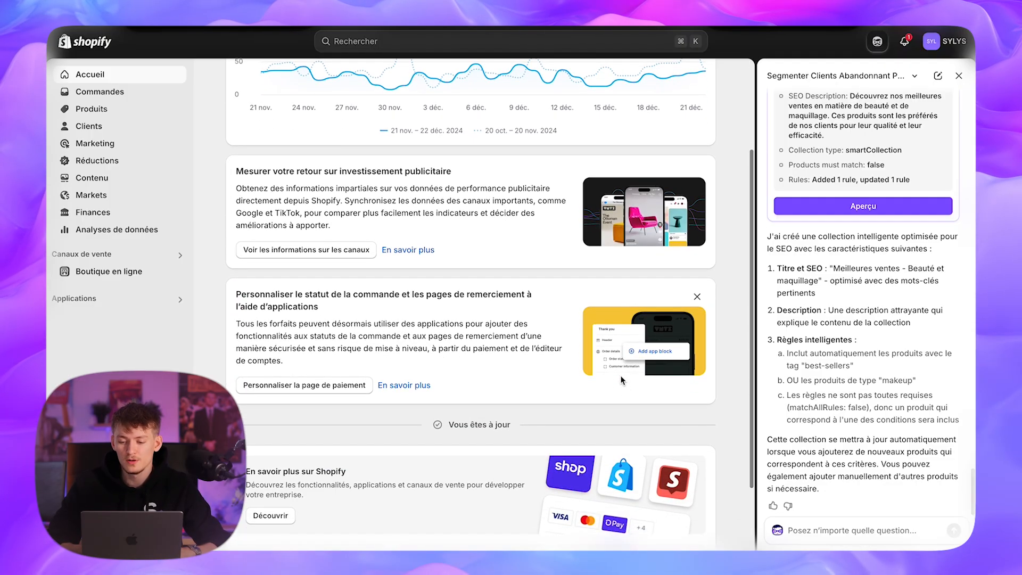
{"action": "scroll", "coordinate": [631, 379], "scroll_direction": "down", "scroll_amount": 2}
{"action": "scroll", "coordinate": [631, 379], "scroll_direction": "up", "scroll_amount": 5}
Ask the assistant "Analyse mes données, quelle est l'évolution du nombre de visiteurs sur ma boutique les 6 derniers mois ?".
{"action": "left_click", "coordinate": [830, 525]}
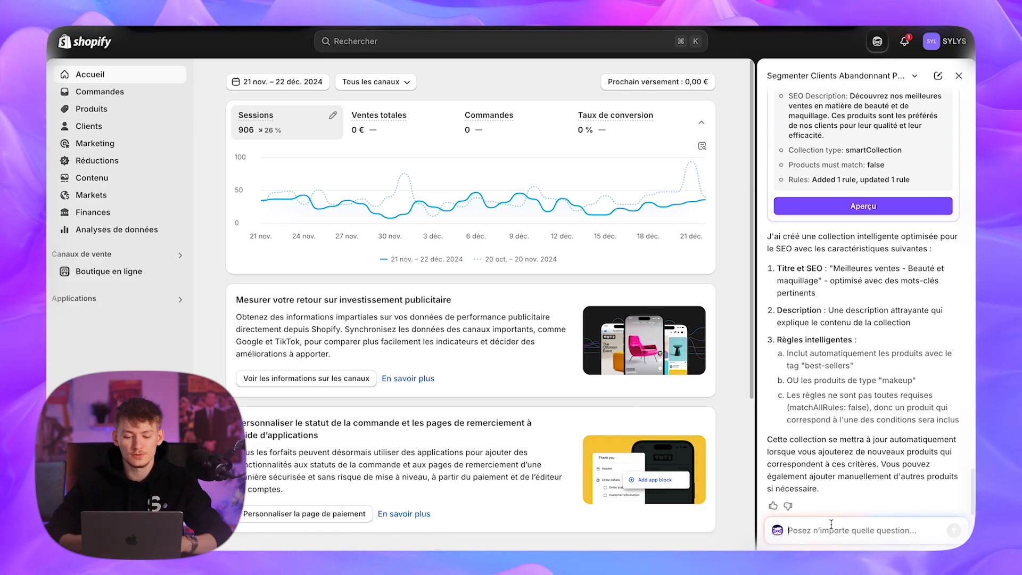
{"action": "type", "text": "Analyse mes données,"}
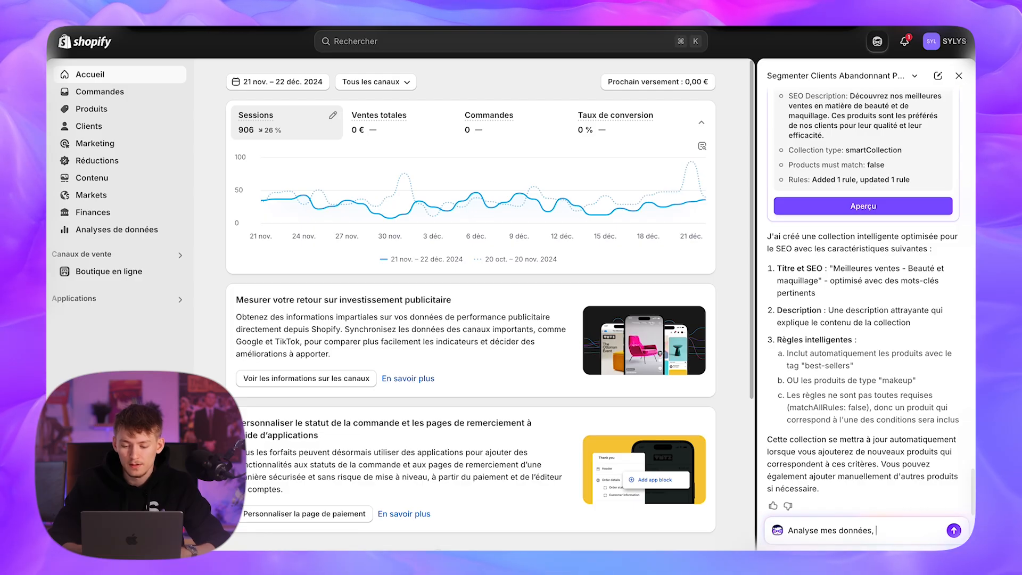
{"action": "type", "text": " quelle est l'évol"}
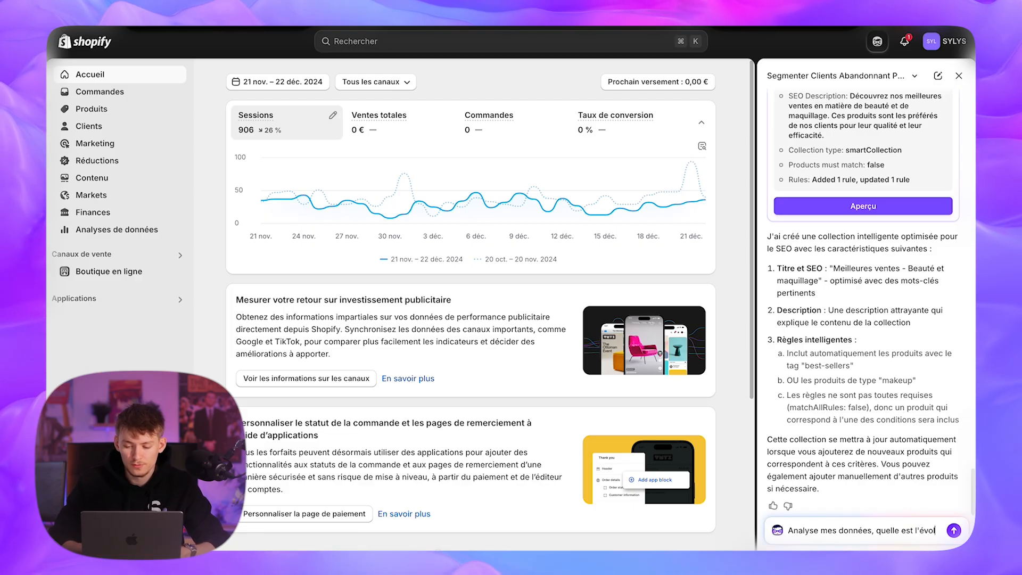
{"action": "type", "text": "ution du nom"}
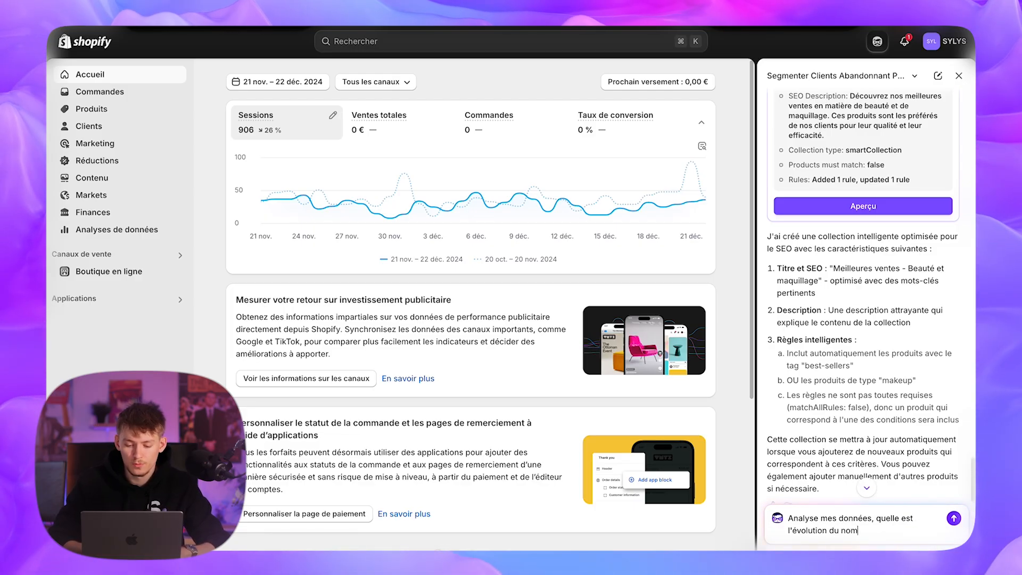
{"action": "type", "text": "bre de visiteurs sur ma boutiqu"}
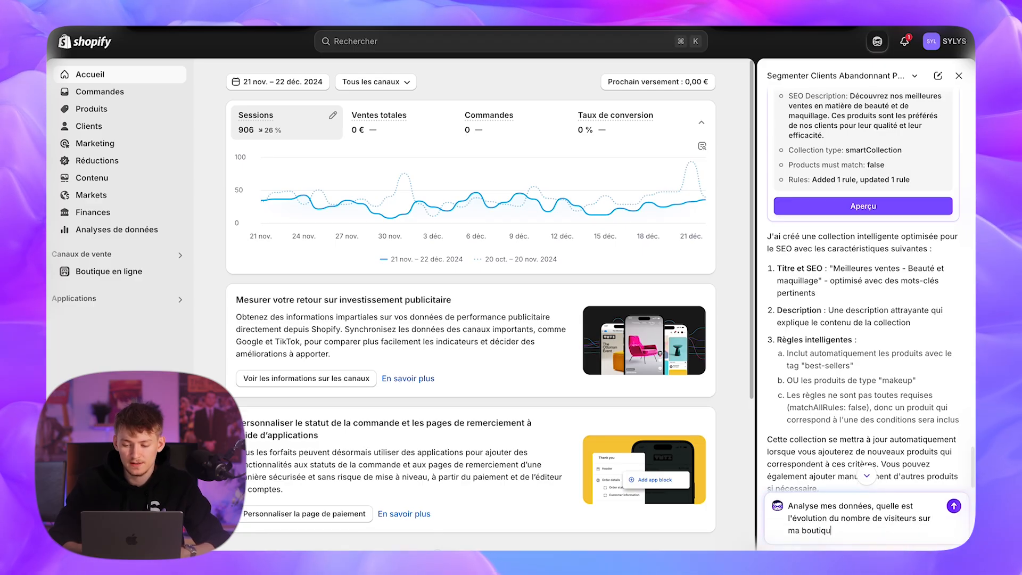
{"action": "type", "text": "e les 6"}
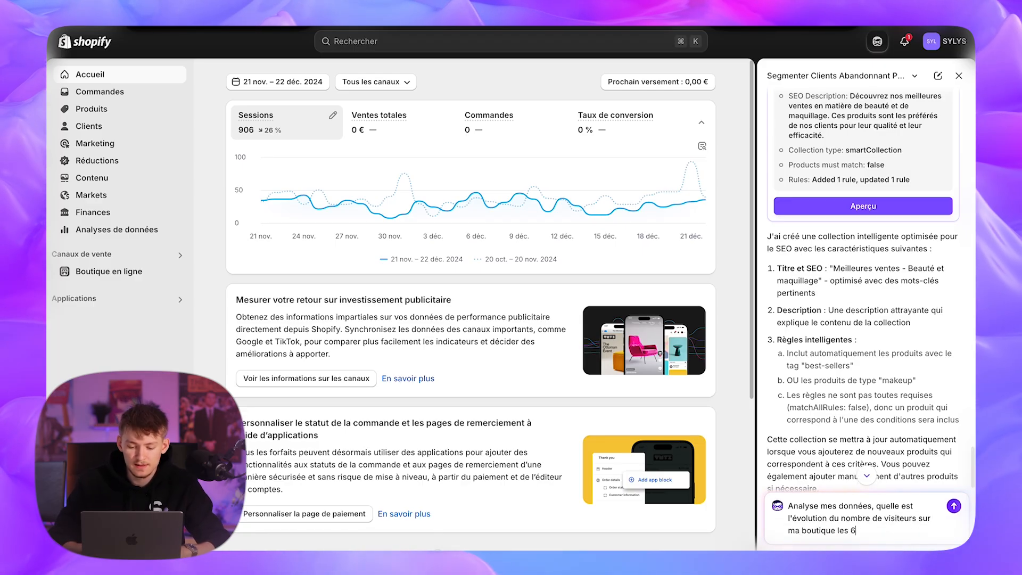
{"action": "type", "text": " derniers mois ?"}
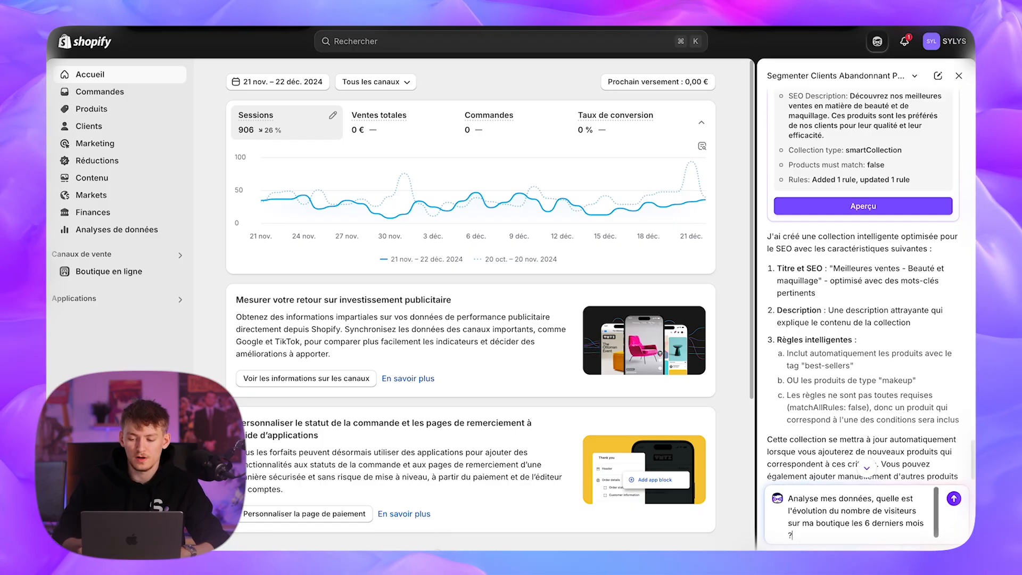
{"action": "key", "text": "Return"}
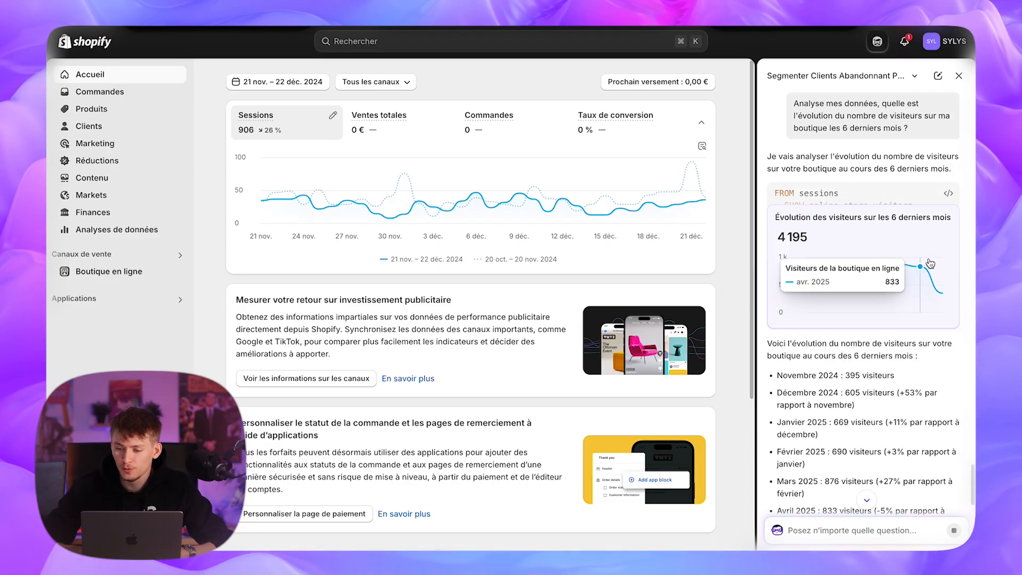
Read the assistant's visitor chart, month-by-month breakdown, trend summary and offer of more detailed visitor information.
{"action": "scroll", "coordinate": [798, 354], "scroll_direction": "down", "scroll_amount": 1}
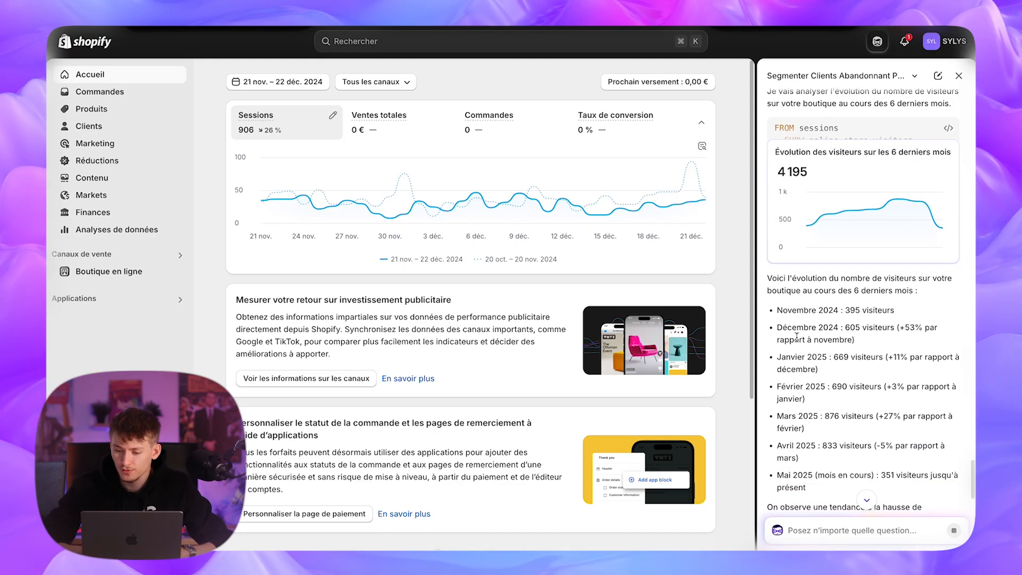
{"action": "scroll", "coordinate": [827, 277], "scroll_direction": "down", "scroll_amount": 1}
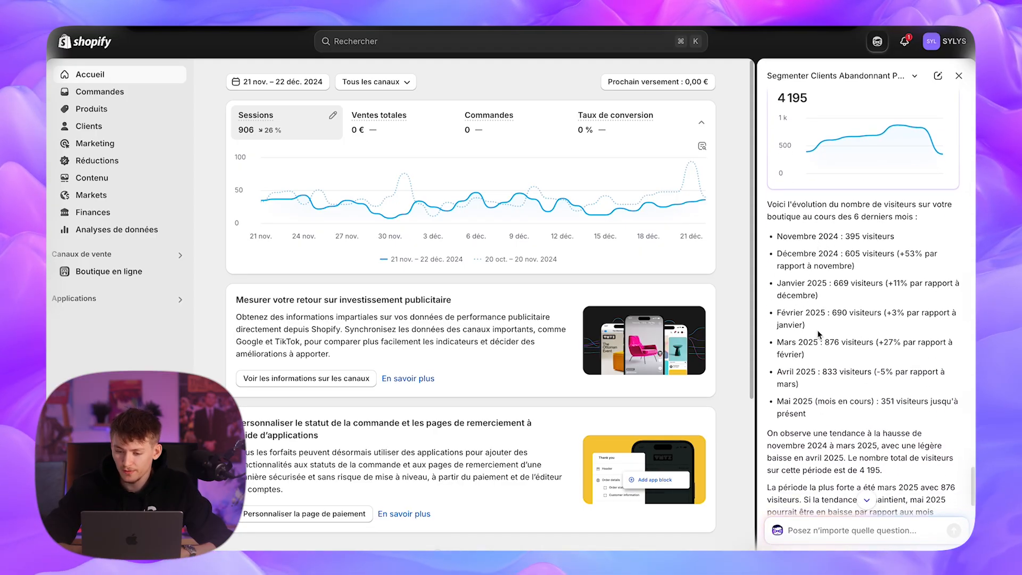
{"action": "scroll", "coordinate": [813, 361], "scroll_direction": "down", "scroll_amount": 1}
{"action": "left_click", "coordinate": [922, 337]}
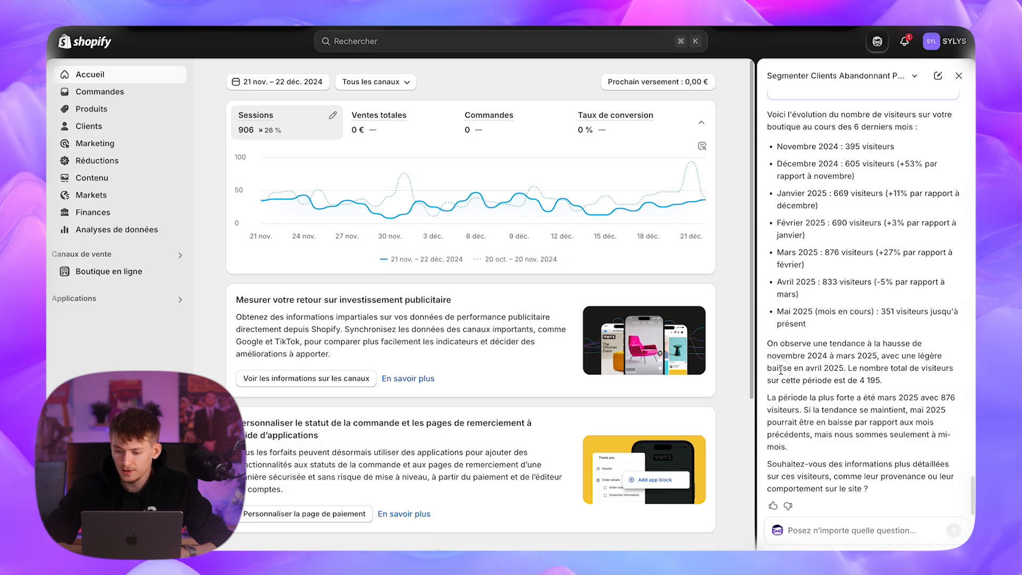
{"action": "left_click_drag", "start_coordinate": [780, 371], "coordinate": [850, 371]}
{"action": "left_click_drag", "start_coordinate": [905, 409], "coordinate": [932, 406]}
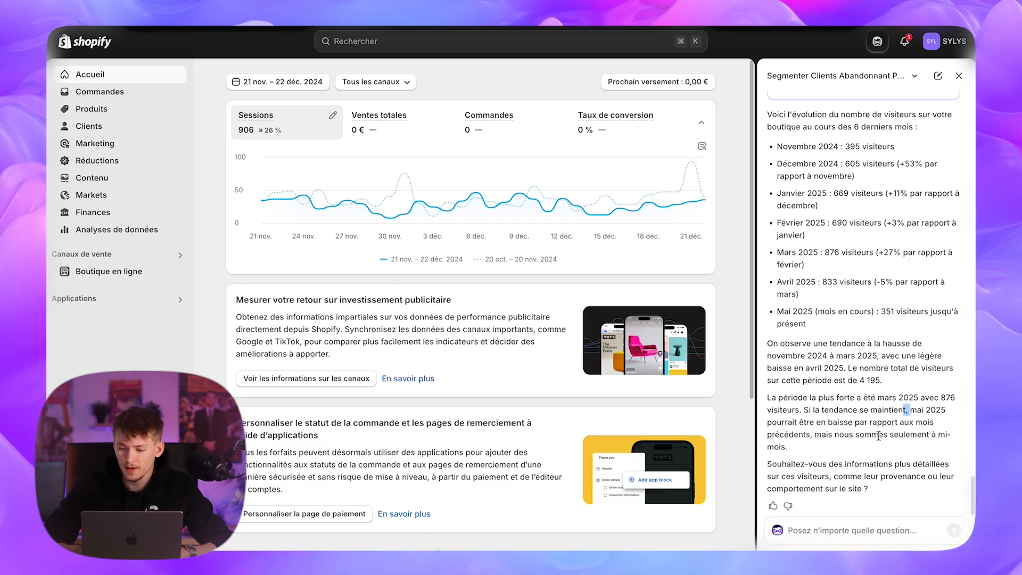
{"action": "left_click_drag", "start_coordinate": [828, 464], "coordinate": [921, 476]}
{"action": "left_click", "coordinate": [912, 479]}
Send the request "Je veux bien des informations plus détaillées sur", completed with the assistant's phrase "leur provenance ou leur comportement sur le site ?".
{"action": "left_click", "coordinate": [836, 527]}
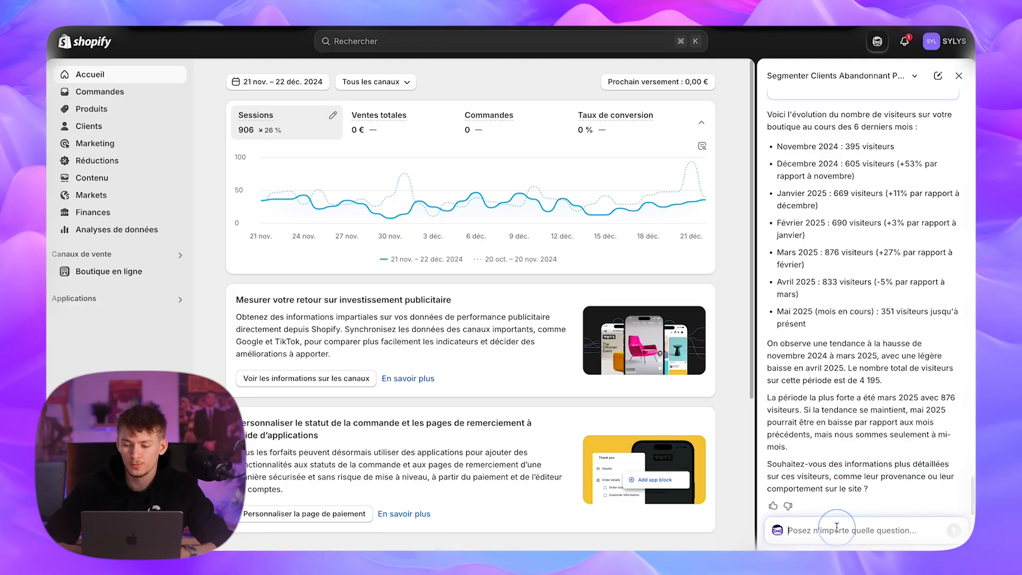
{"action": "type", "text": "Je veux bien des inform"}
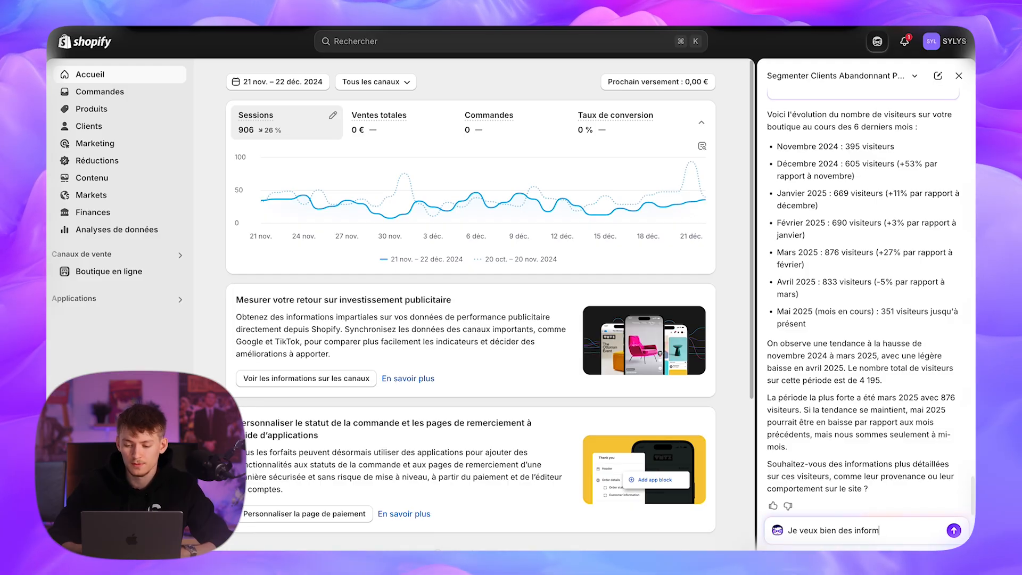
{"action": "type", "text": "taillées sur"}
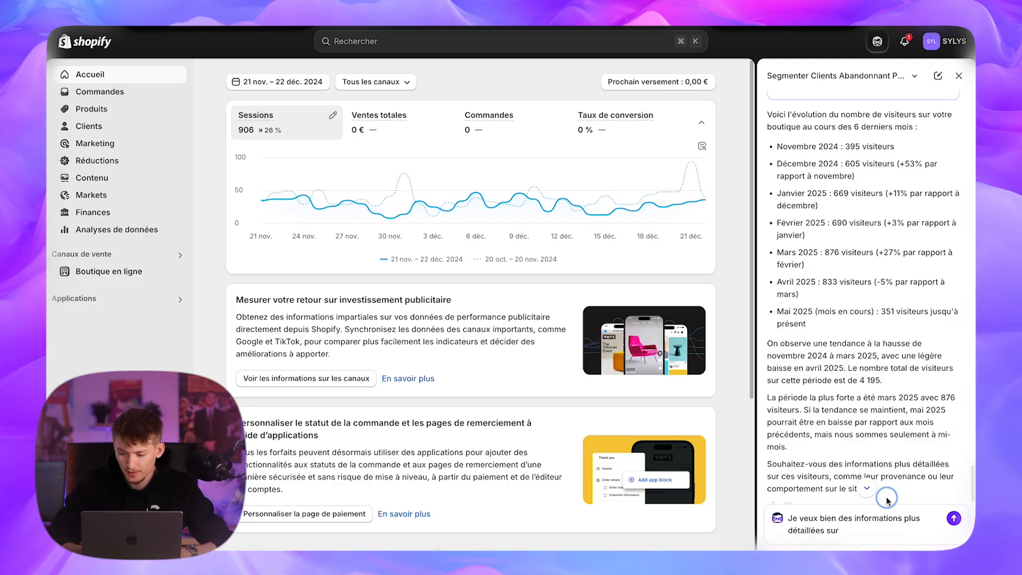
{"action": "left_click_drag", "start_coordinate": [879, 490], "coordinate": [853, 452]}
{"action": "left_click", "coordinate": [857, 465]}
{"action": "left_click_drag", "start_coordinate": [865, 460], "coordinate": [878, 475]}
{"action": "key", "text": "super+c"}
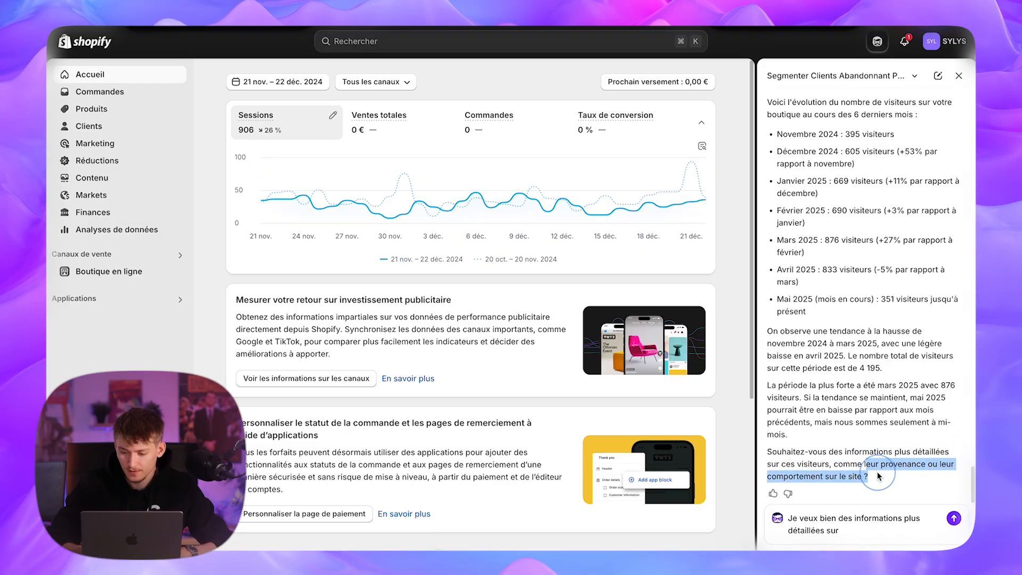
{"action": "left_click", "coordinate": [889, 540]}
{"action": "type", "text": "l"}
{"action": "key", "text": "super+v"}
{"action": "key", "text": "Return"}
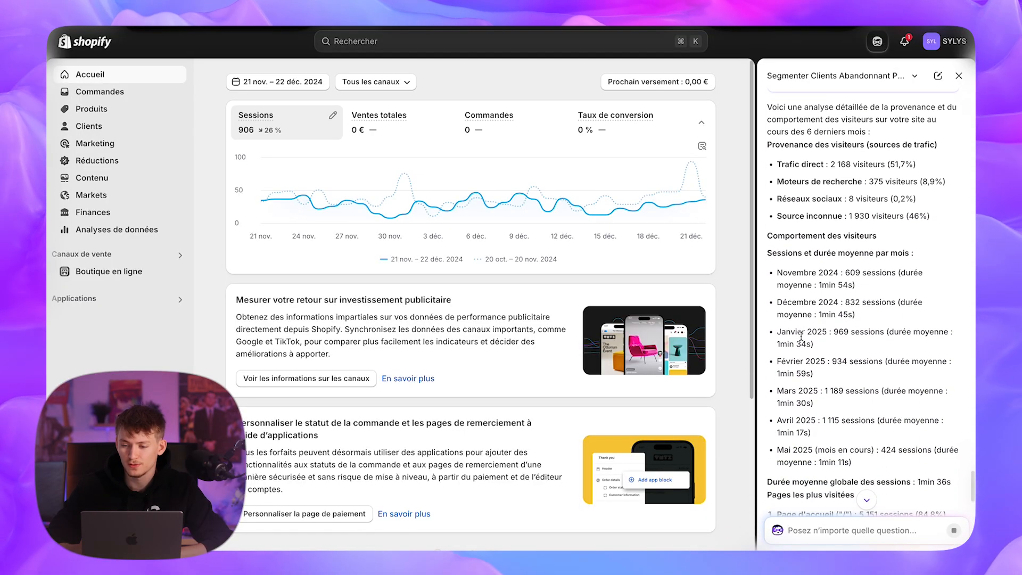
Examine the visitors' traffic sources, monthly sessions with average durations, and the most visited pages in the reply.
{"action": "left_click_drag", "start_coordinate": [815, 214], "coordinate": [910, 229]}
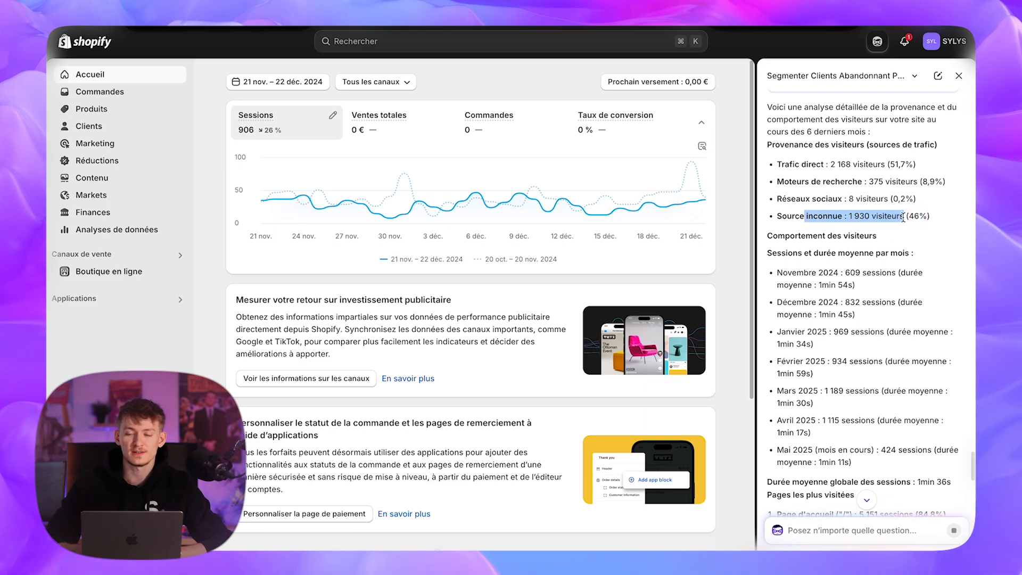
{"action": "left_click_drag", "start_coordinate": [797, 253], "coordinate": [870, 257]}
{"action": "left_click", "coordinate": [909, 275]}
{"action": "left_click", "coordinate": [825, 286]}
{"action": "scroll", "coordinate": [851, 286], "scroll_direction": "down", "scroll_amount": 5}
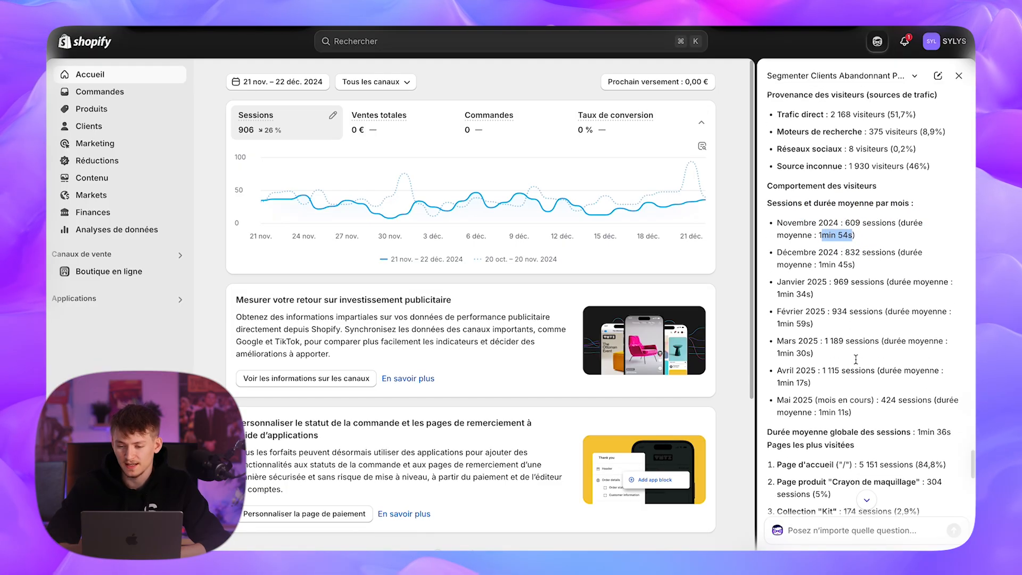
{"action": "scroll", "coordinate": [852, 343], "scroll_direction": "down", "scroll_amount": 12}
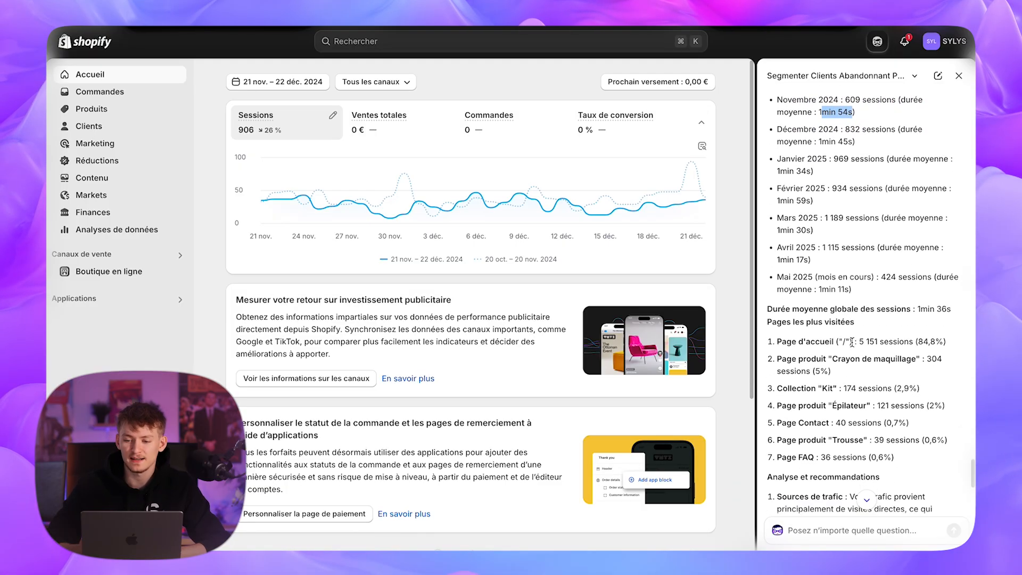
Read the assistant's analysis and recommendations on traffic sources, engagement, popular pages and improvement opportunities.
{"action": "scroll", "coordinate": [833, 240], "scroll_direction": "up", "scroll_amount": 3}
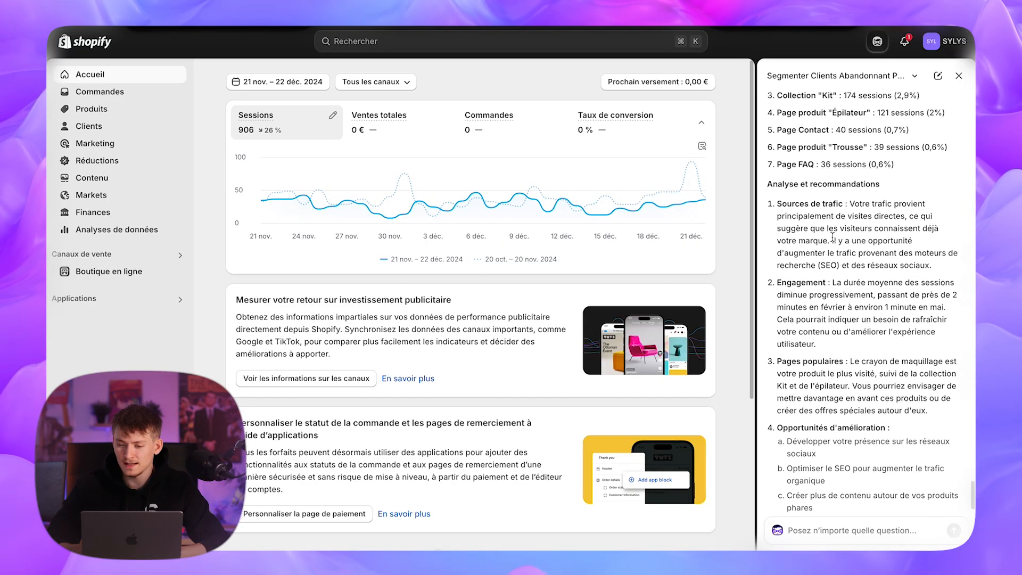
{"action": "scroll", "coordinate": [832, 237], "scroll_direction": "down", "scroll_amount": 3}
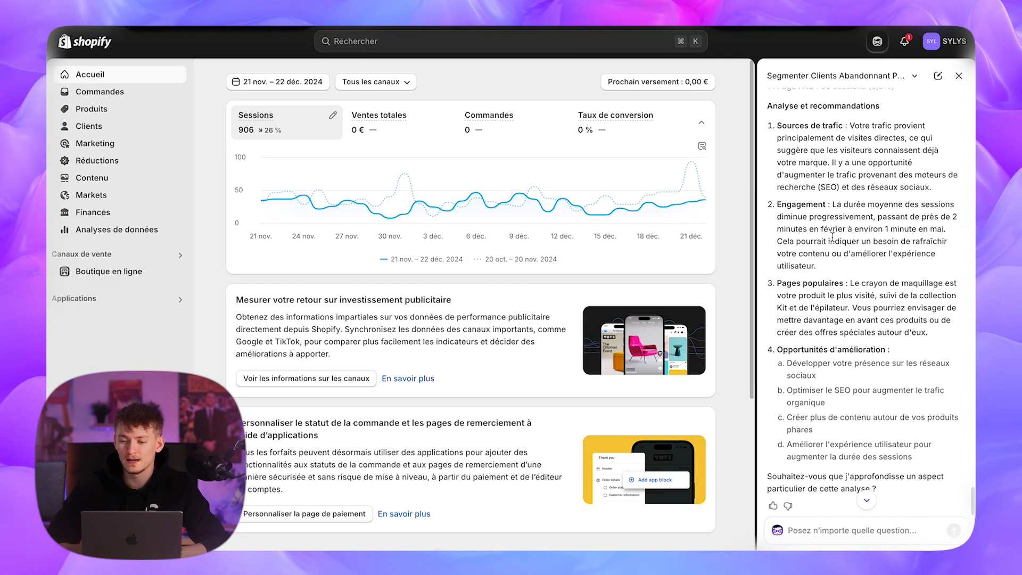
{"action": "scroll", "coordinate": [832, 236], "scroll_direction": "up", "scroll_amount": 1}
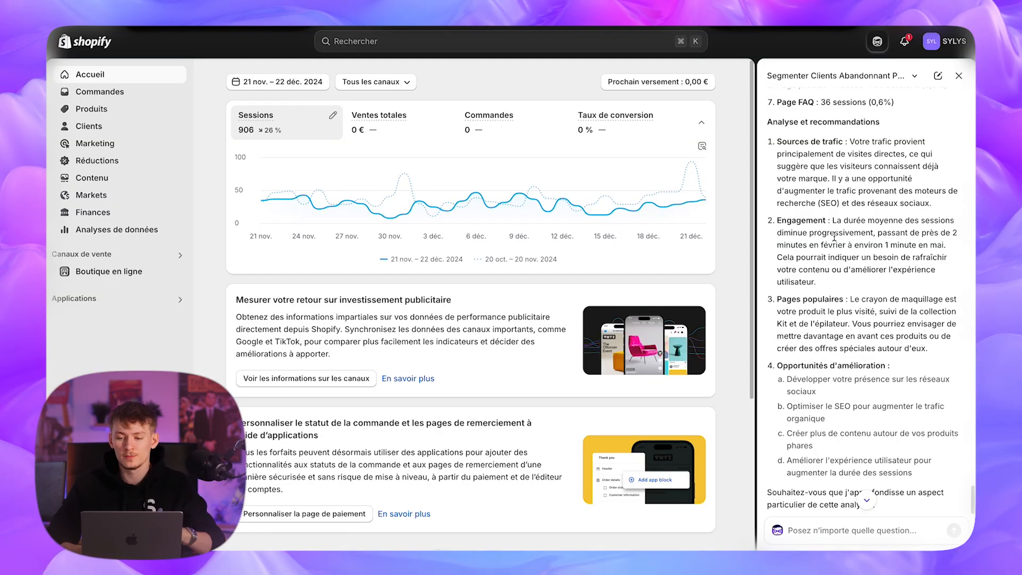
{"action": "scroll", "coordinate": [833, 238], "scroll_direction": "up", "scroll_amount": 1}
{"action": "scroll", "coordinate": [833, 237], "scroll_direction": "down", "scroll_amount": 2}
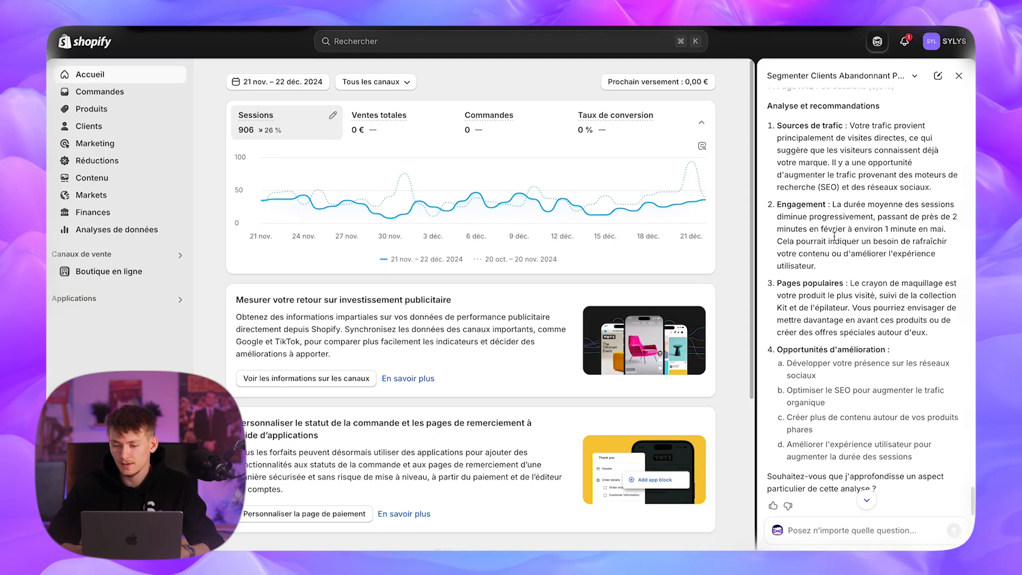
{"action": "triple_click", "coordinate": [806, 280]}
{"action": "left_click", "coordinate": [806, 279]}
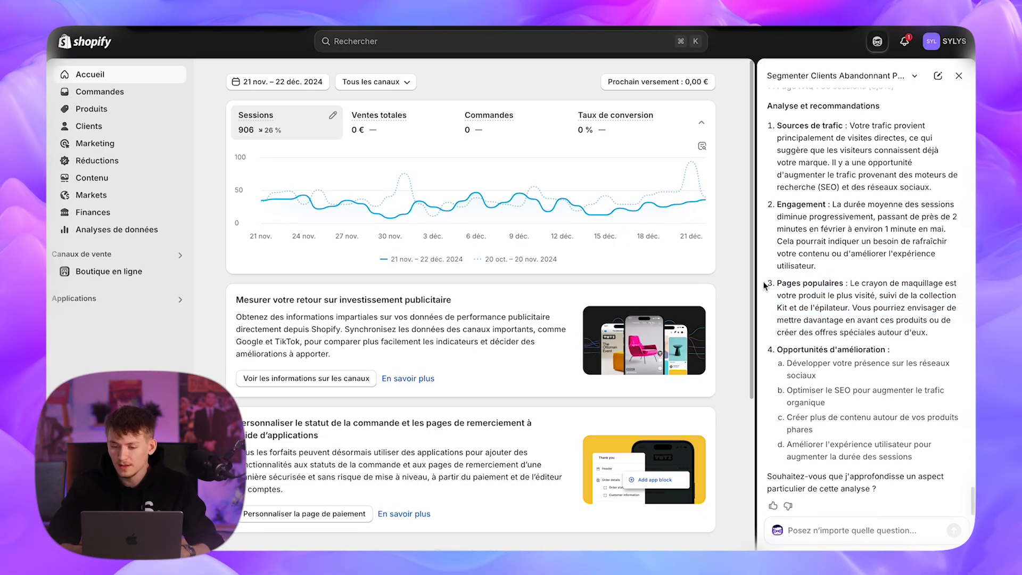
{"action": "left_click", "coordinate": [780, 350]}
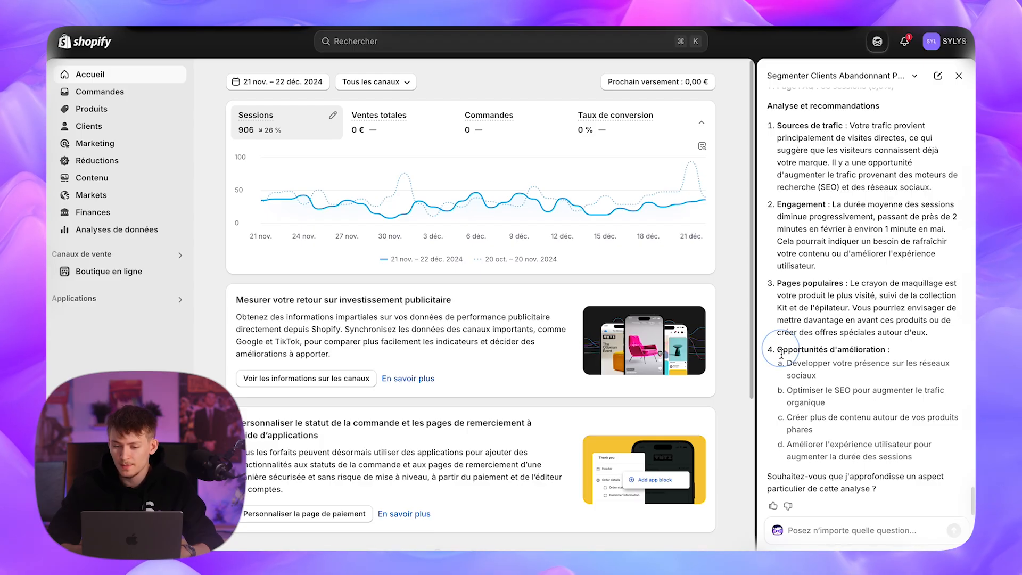
Read the assistant's improvement opportunities and its closing question about deepening the analysis.
{"action": "left_click_drag", "start_coordinate": [790, 359], "coordinate": [905, 458]}
{"action": "left_click", "coordinate": [902, 465]}
{"action": "left_click", "coordinate": [902, 498]}
{"action": "left_click_drag", "start_coordinate": [902, 498], "coordinate": [781, 462]}
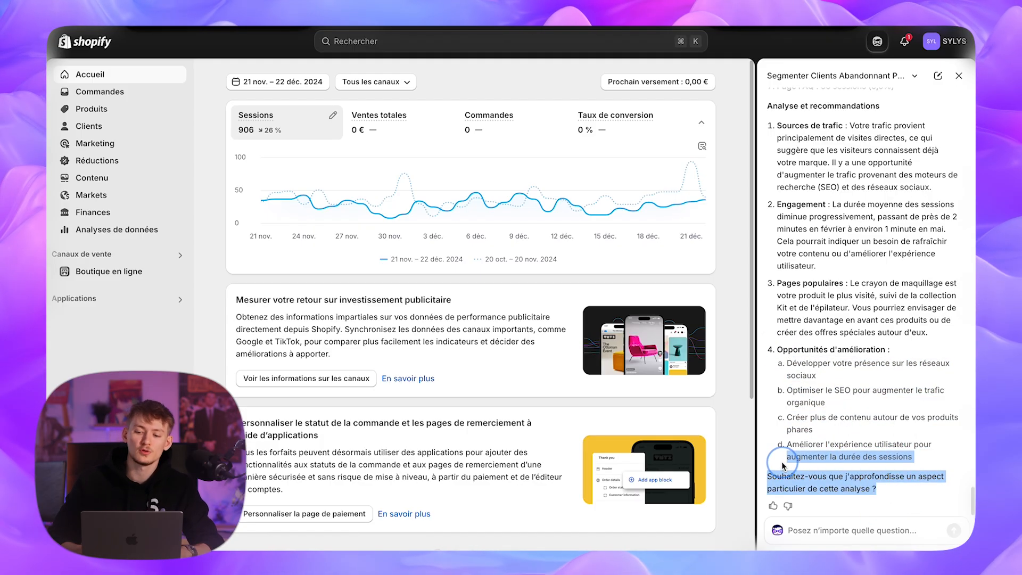
{"action": "left_click", "coordinate": [814, 490]}
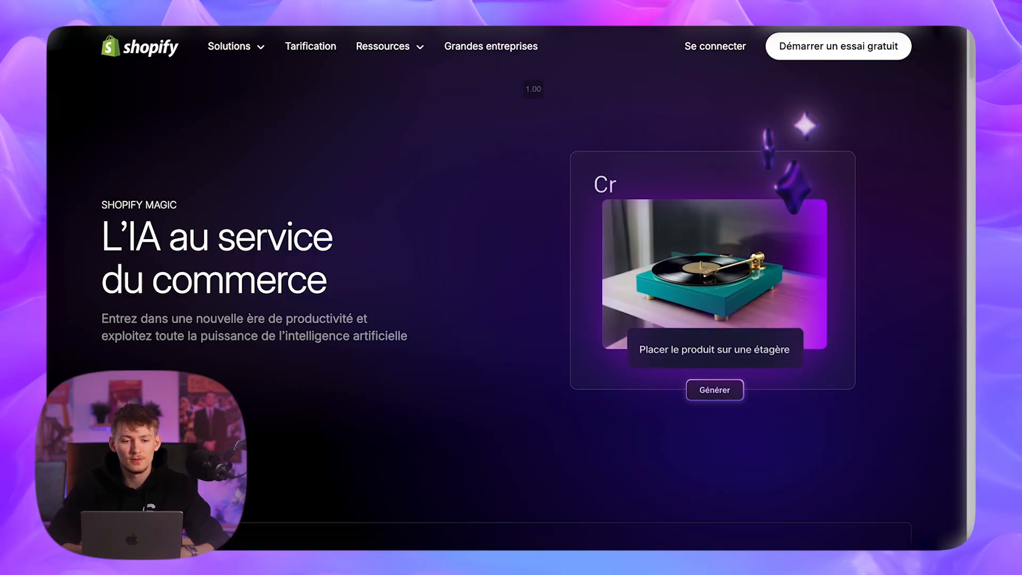
On the Shopify Magic presentation page, examine the introduction, vision statement, product description generator and FAQ answer features.
{"action": "scroll", "coordinate": [344, 244], "scroll_direction": "down", "scroll_amount": 15}
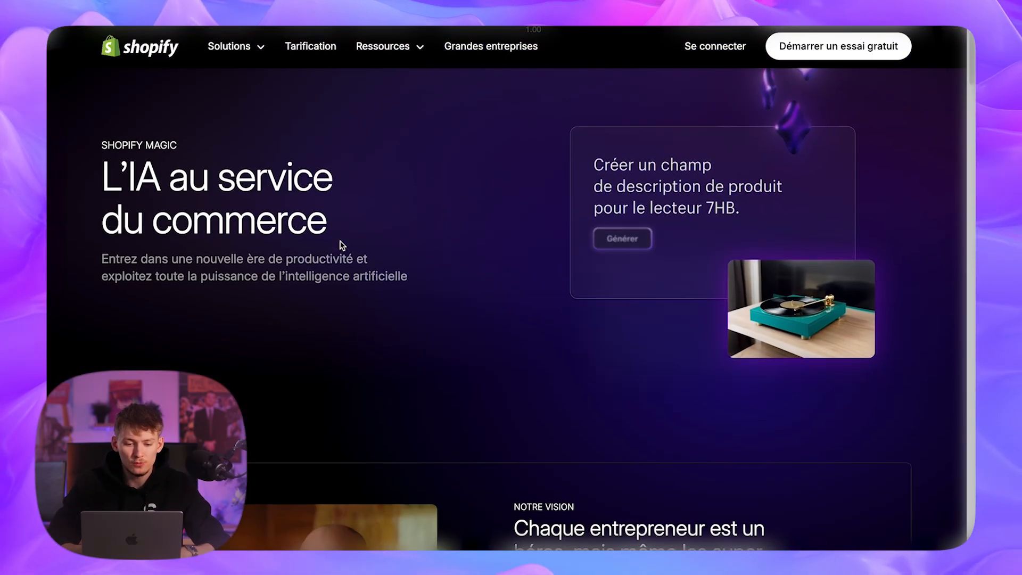
{"action": "scroll", "coordinate": [340, 242], "scroll_direction": "down", "scroll_amount": 15}
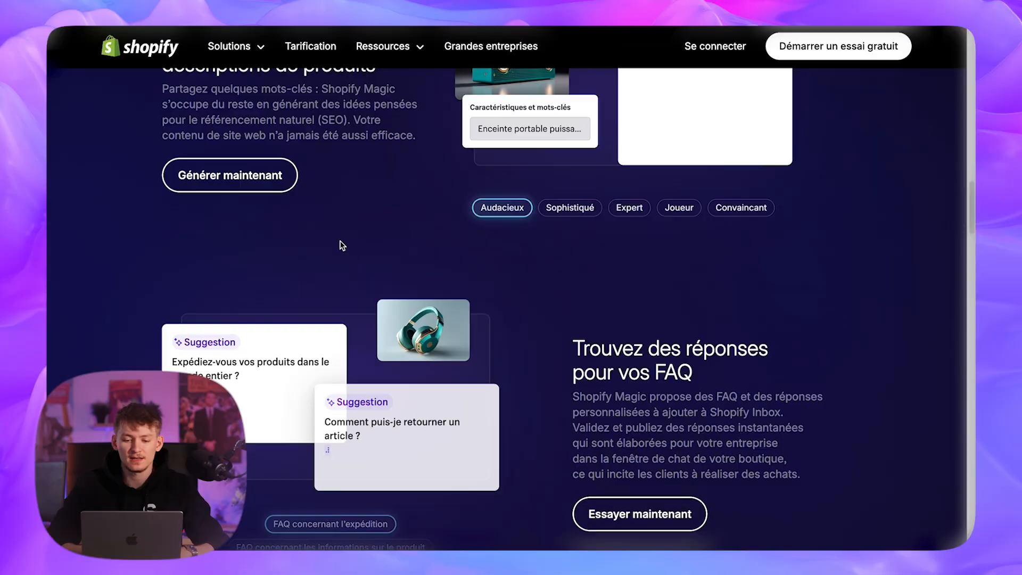
{"action": "scroll", "coordinate": [341, 244], "scroll_direction": "up", "scroll_amount": 20}
{"action": "scroll", "coordinate": [341, 245], "scroll_direction": "up", "scroll_amount": 15}
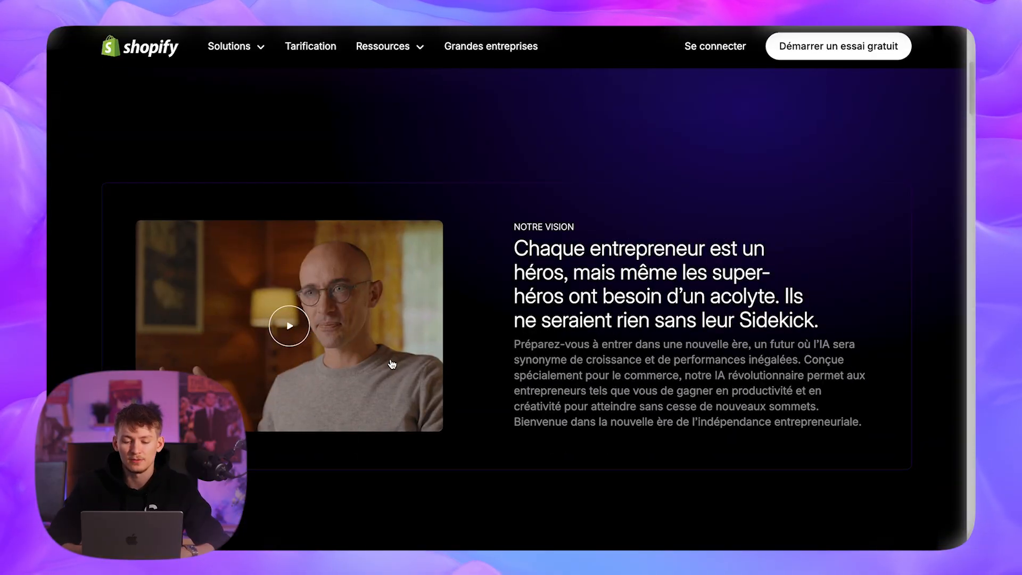
{"action": "scroll", "coordinate": [299, 334], "scroll_direction": "down", "scroll_amount": 8}
{"action": "scroll", "coordinate": [392, 363], "scroll_direction": "down", "scroll_amount": 20}
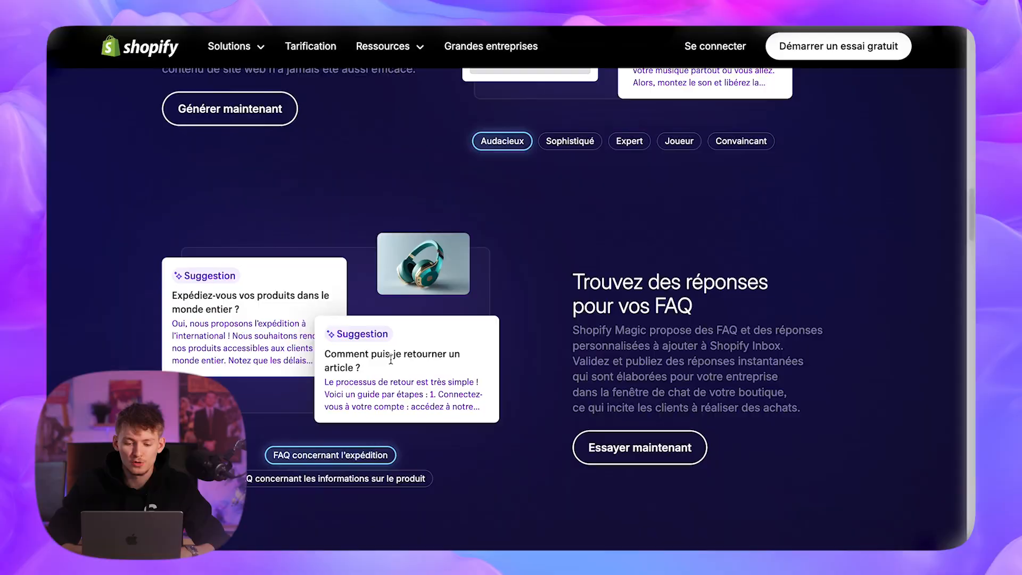
Examine the page's Sidekick assistant section with its discount code example and the Shopify Magic FAQ, returning to the vision section.
{"action": "scroll", "coordinate": [391, 361], "scroll_direction": "down", "scroll_amount": 15}
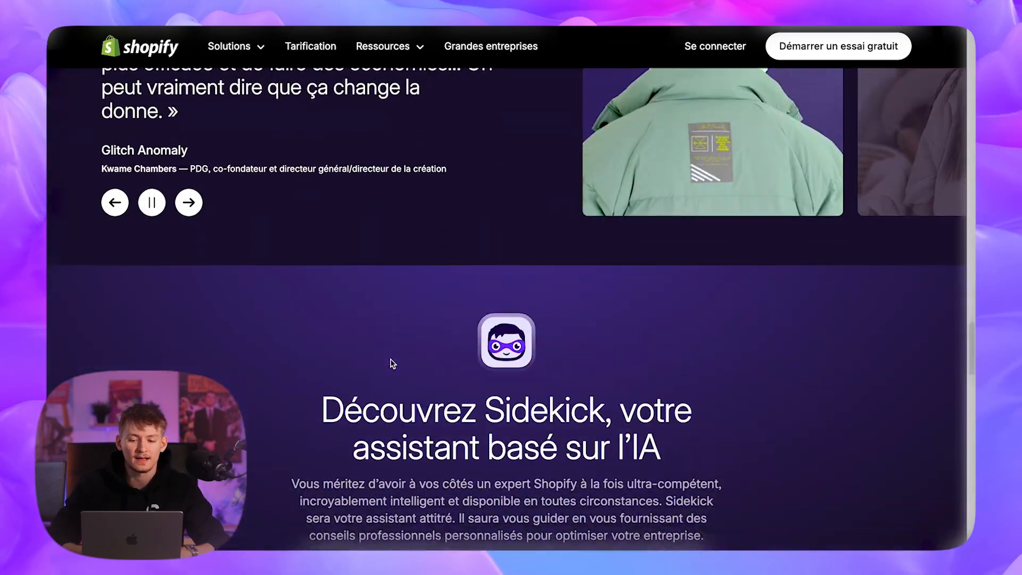
{"action": "scroll", "coordinate": [391, 363], "scroll_direction": "up", "scroll_amount": 1}
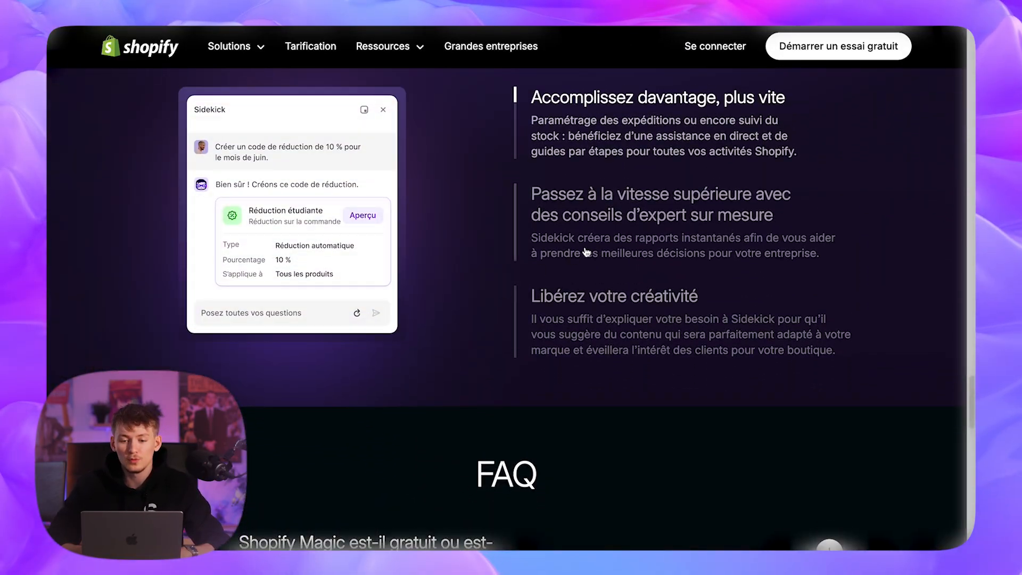
{"action": "scroll", "coordinate": [597, 319], "scroll_direction": "down", "scroll_amount": 8}
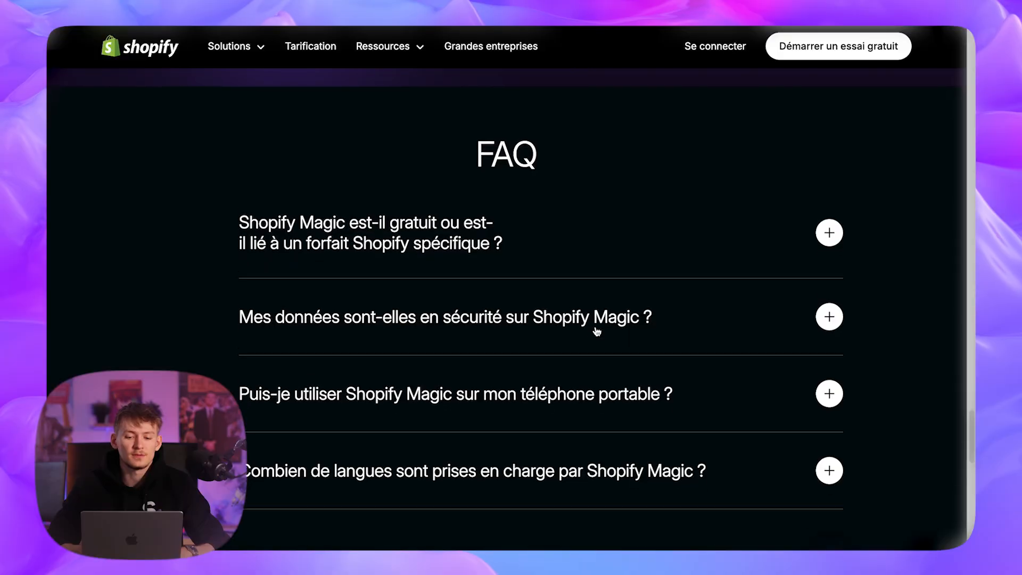
{"action": "scroll", "coordinate": [597, 331], "scroll_direction": "up", "scroll_amount": 8}
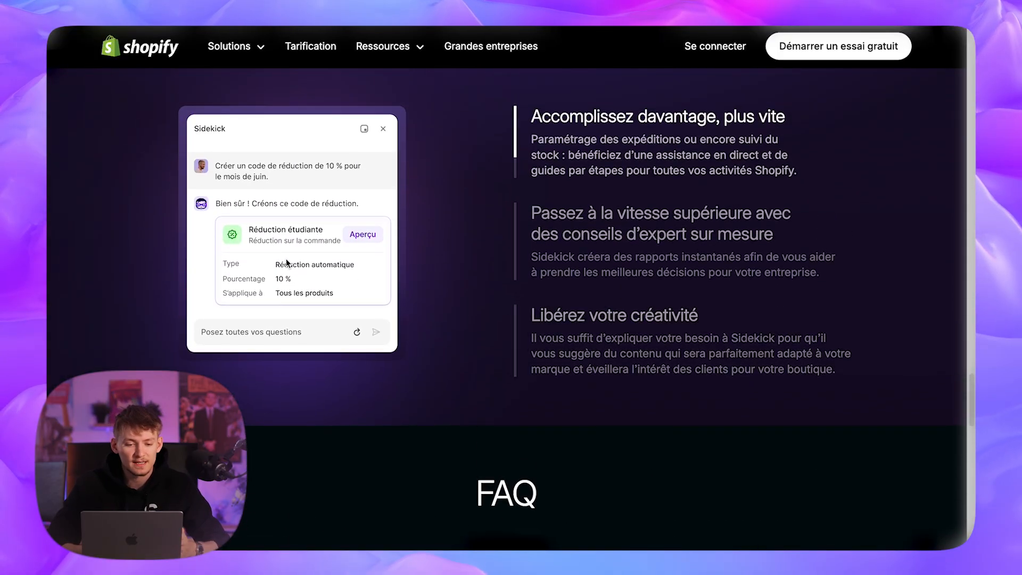
{"action": "scroll", "coordinate": [641, 325], "scroll_direction": "down", "scroll_amount": 8}
{"action": "scroll", "coordinate": [638, 324], "scroll_direction": "up", "scroll_amount": 2}
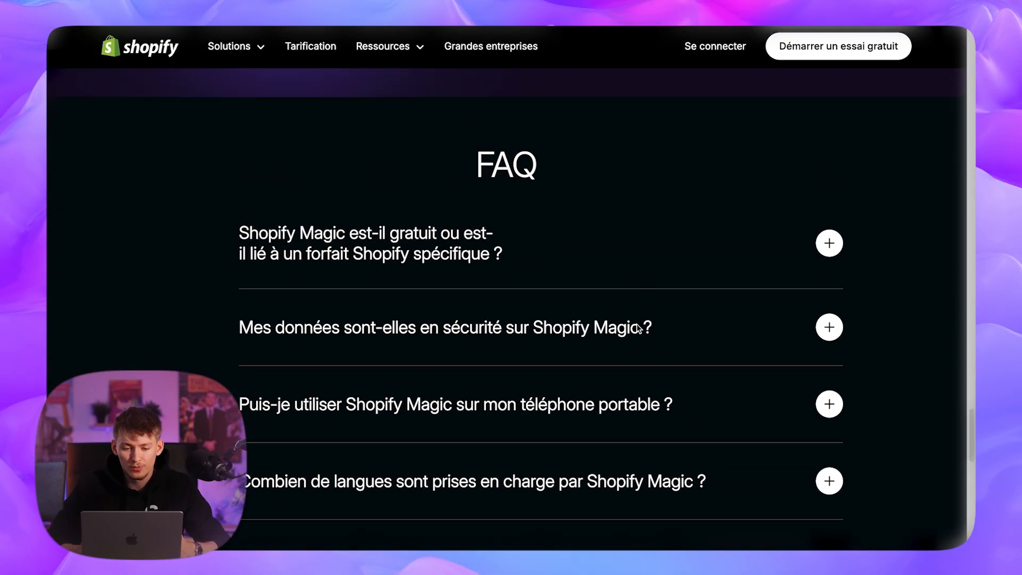
{"action": "scroll", "coordinate": [636, 324], "scroll_direction": "down", "scroll_amount": 10}
{"action": "scroll", "coordinate": [637, 324], "scroll_direction": "up", "scroll_amount": 15}
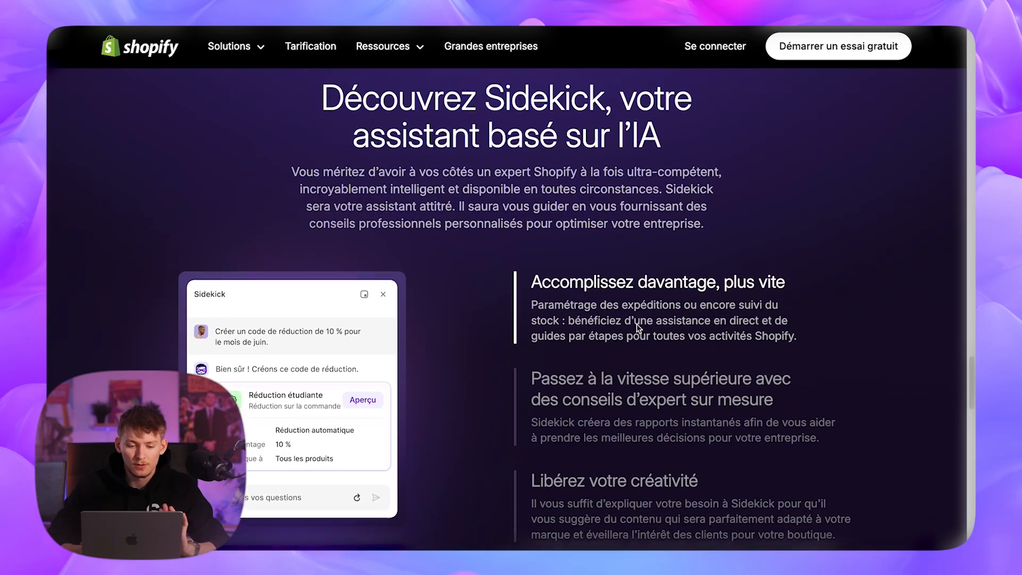
{"action": "scroll", "coordinate": [639, 325], "scroll_direction": "down", "scroll_amount": 2}
{"action": "scroll", "coordinate": [638, 327], "scroll_direction": "up", "scroll_amount": 10}
{"action": "scroll", "coordinate": [639, 329], "scroll_direction": "up", "scroll_amount": 20}
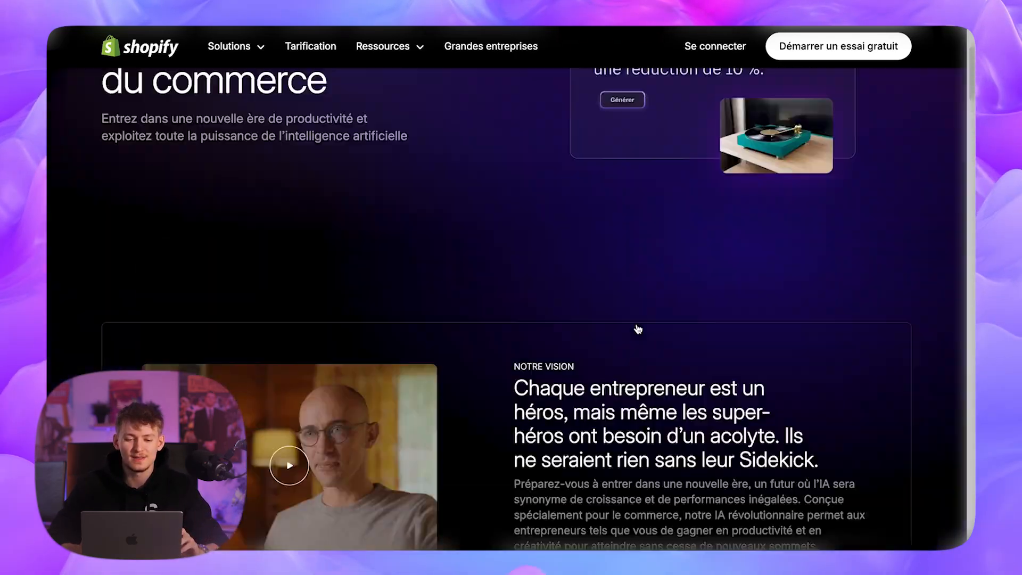